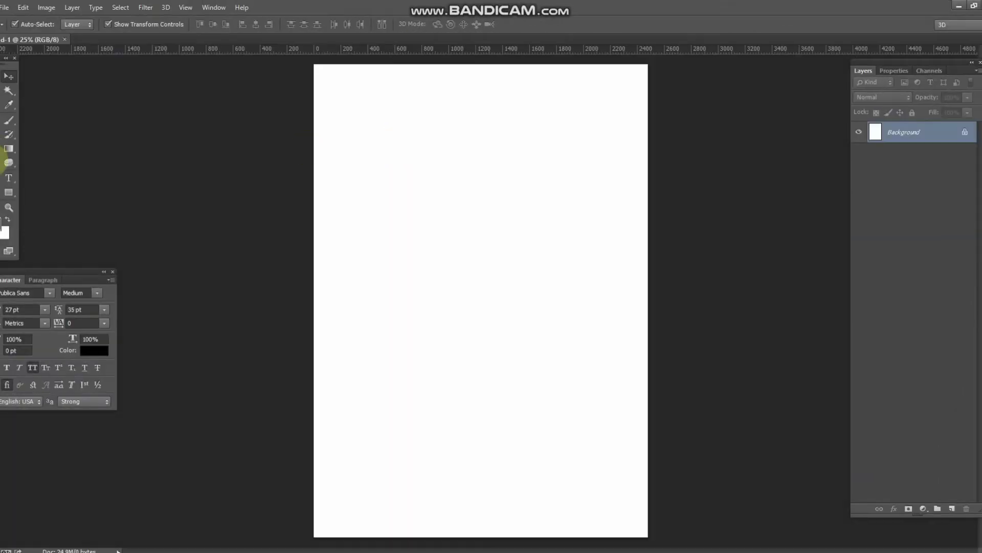
Draw a thin black rectangle spanning the full page width just below the top edge
click(9, 192)
scroll(468, 80, up, 1)
scroll(607, 131, up, 2)
scroll(485, 205, up, 1)
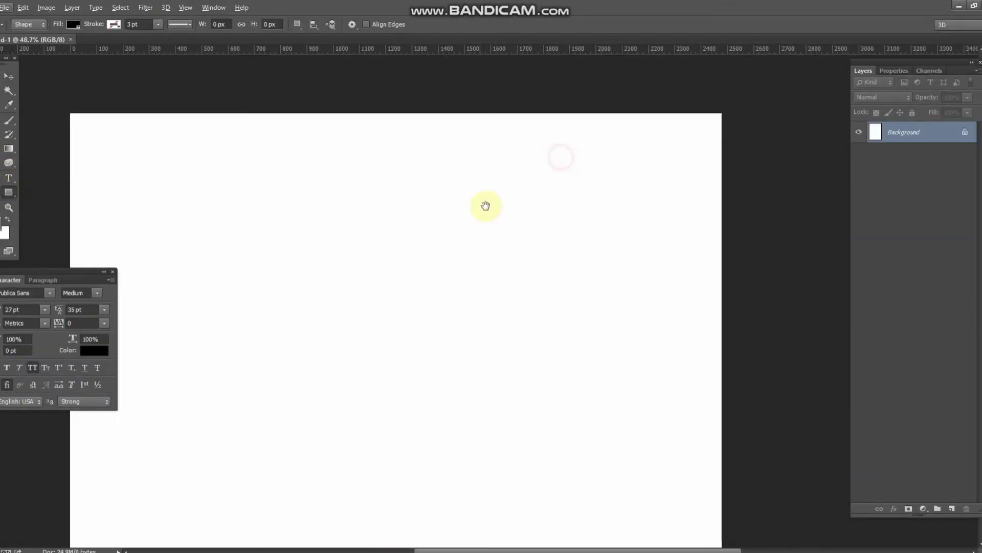
drag(485, 205, 500, 220)
drag(70, 109, 779, 109)
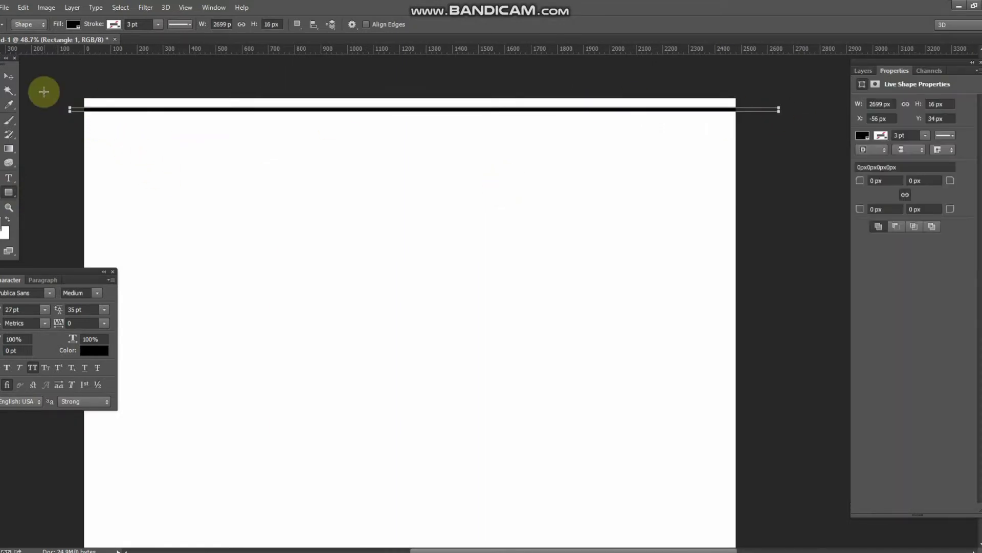
Make two copies of the black line, stacked just below the original
click(12, 80)
scroll(207, 114, up, 3)
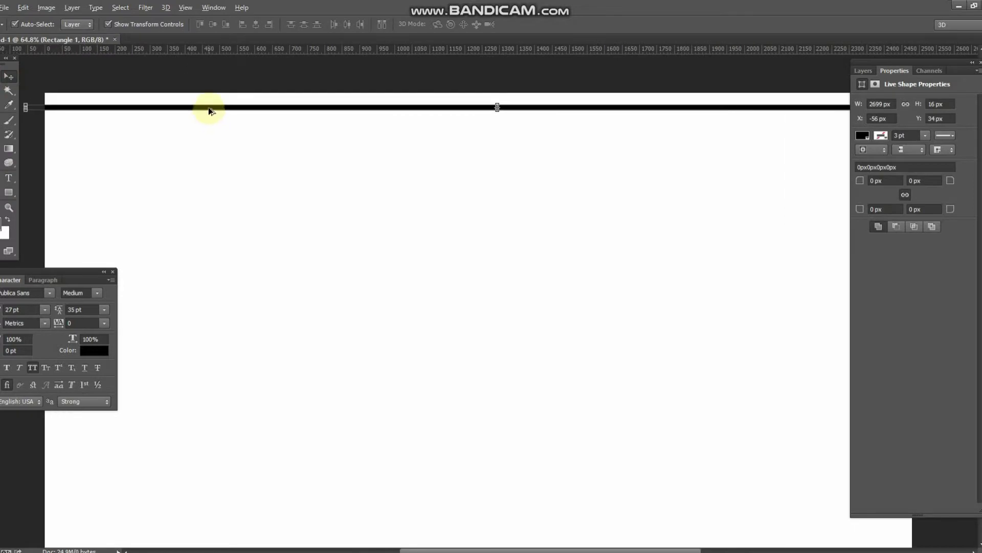
drag(209, 107, 212, 158)
key(ctrl+t)
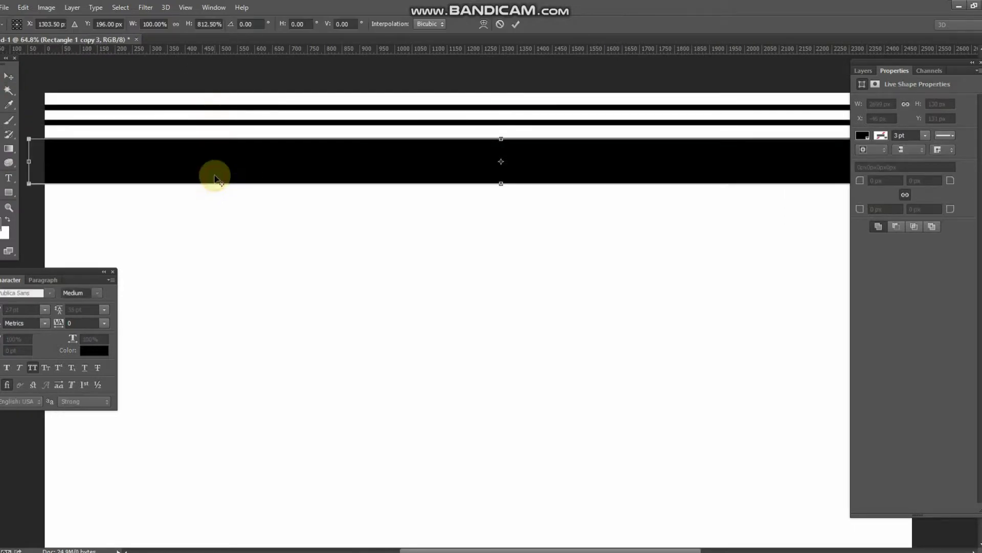
click(500, 24)
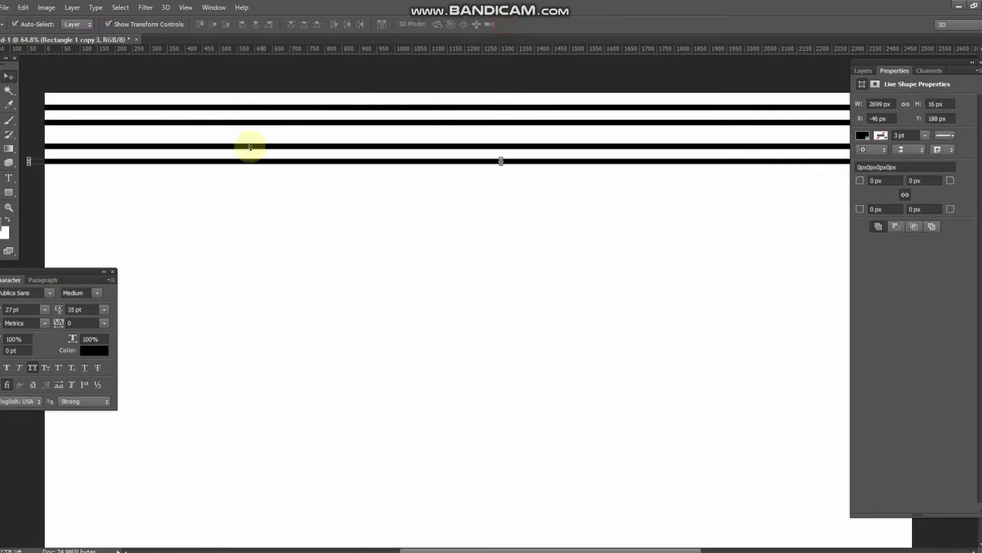
drag(247, 163, 248, 202)
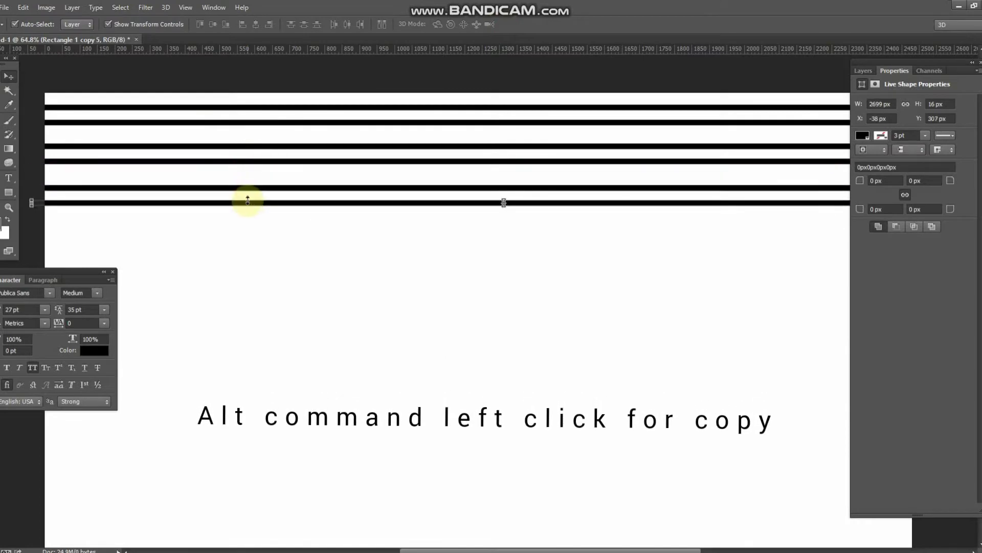
Select all the lines and duplicate the whole set lower down the page
drag(320, 281, 346, 73)
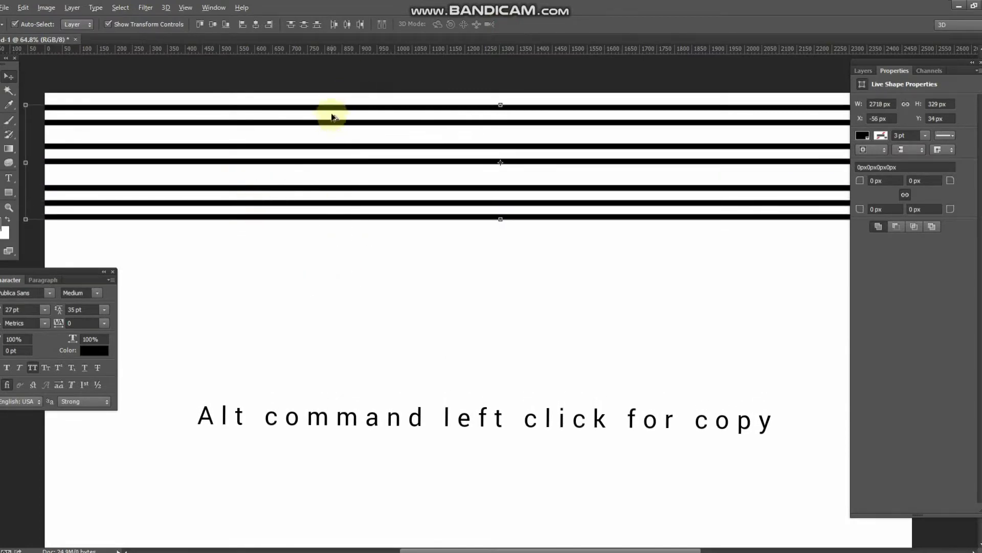
drag(329, 112, 325, 242)
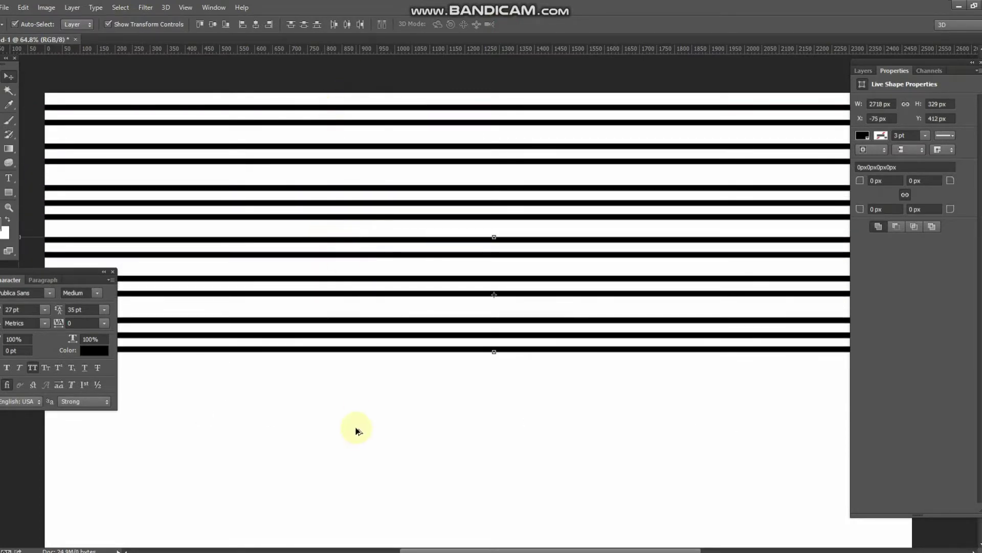
mouse_move(378, 413)
mouse_down()
mouse_move(411, 233)
mouse_move(403, 108)
mouse_move(359, 255)
mouse_up()
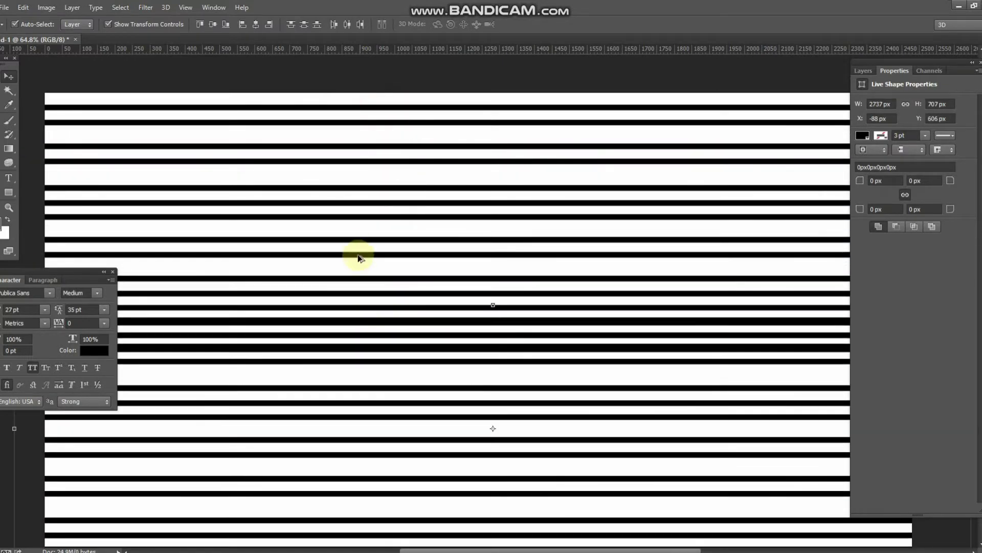
scroll(358, 257, down, 3)
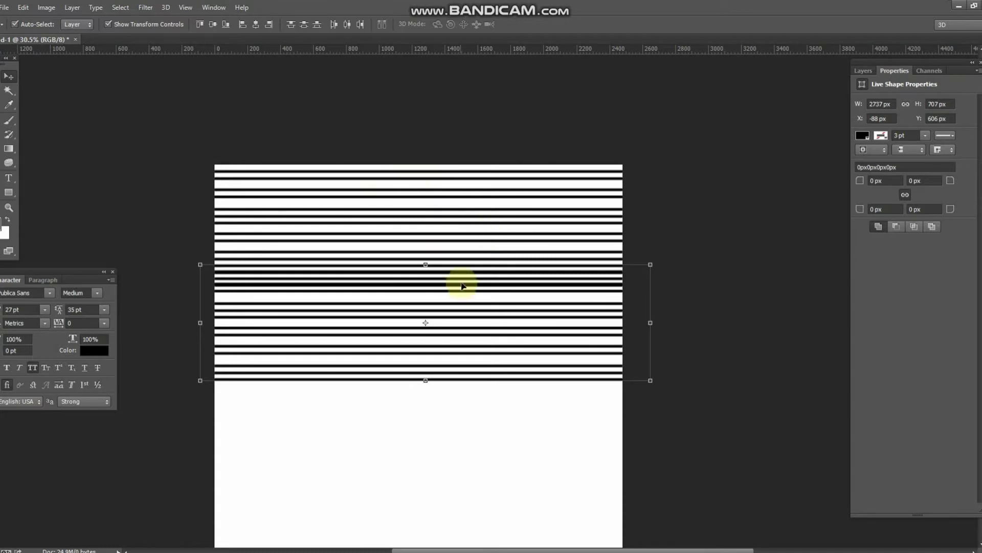
Nudge the stripe group down the page with Shift+arrow keys
key(shift+Down)
key(shift+Down)
key(shift+Down)
key(shift+Down)
key(shift+Down)
Duplicate the stripe group lower, then delete the extra top copy layer in the Layers panel
key(shift+Down)
key(shift+Down)
key(shift+Down)
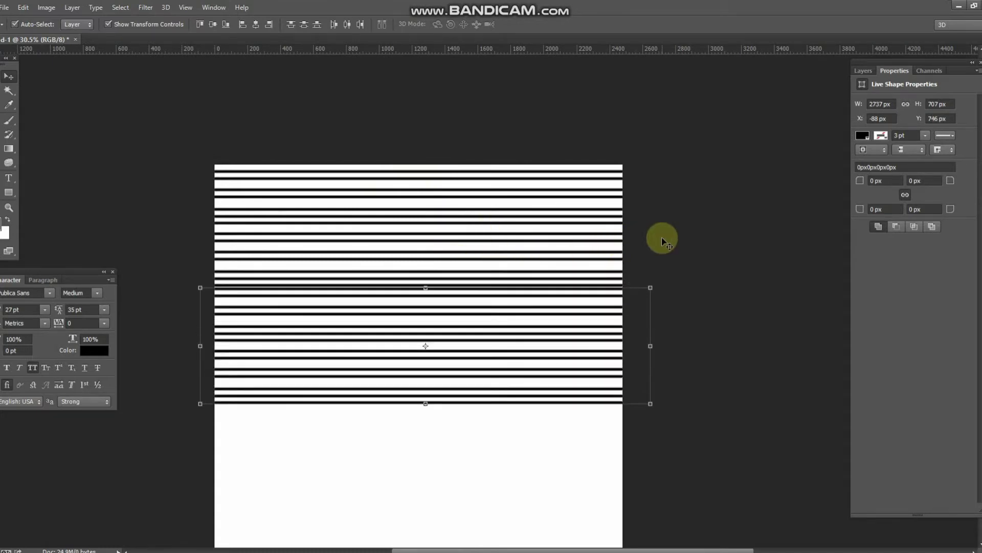
key(shift+Down)
key(shift+Down)
key(shift+Down)
key(shift+Up)
key(ctrl+j)
key(shift+Down)
key(shift+Down)
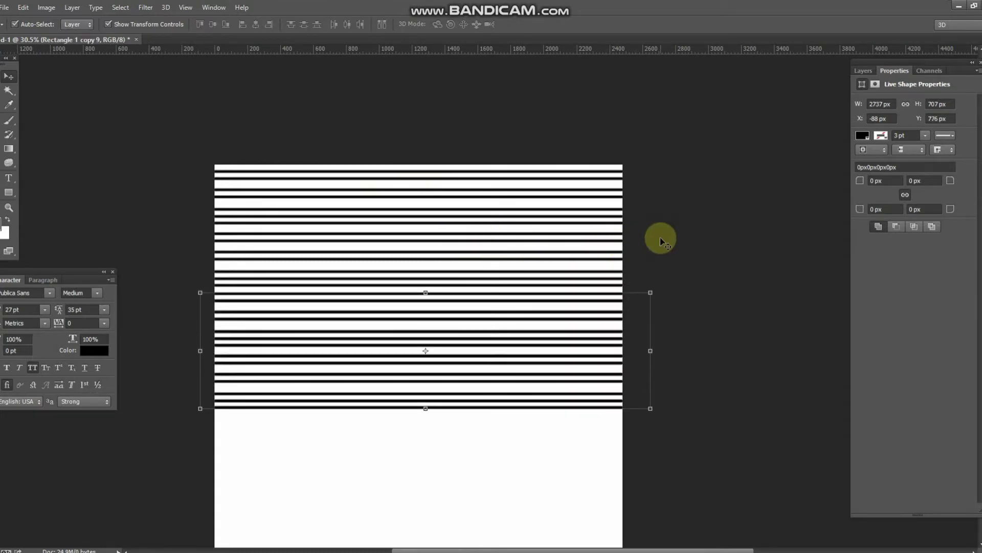
key(shift+Down)
key(shift+Down)
key(shift+Down)
key(shift+Down)
key(shift+Down)
key(shift+Down)
key(shift+Down)
key(shift+Down)
key(shift+Down)
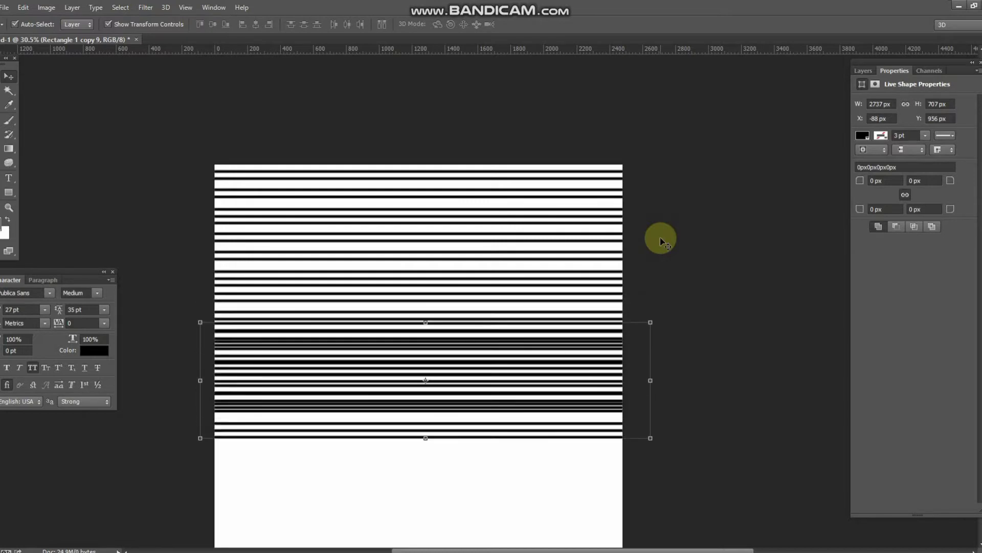
key(shift+Down)
key(shift+Down)
key(shift+Down)
key(shift+Down)
key(shift+Down)
key(shift+Down)
key(shift+Down)
key(shift+Down)
key(shift+Down)
key(shift+Down)
key(shift+Down)
key(shift+Down)
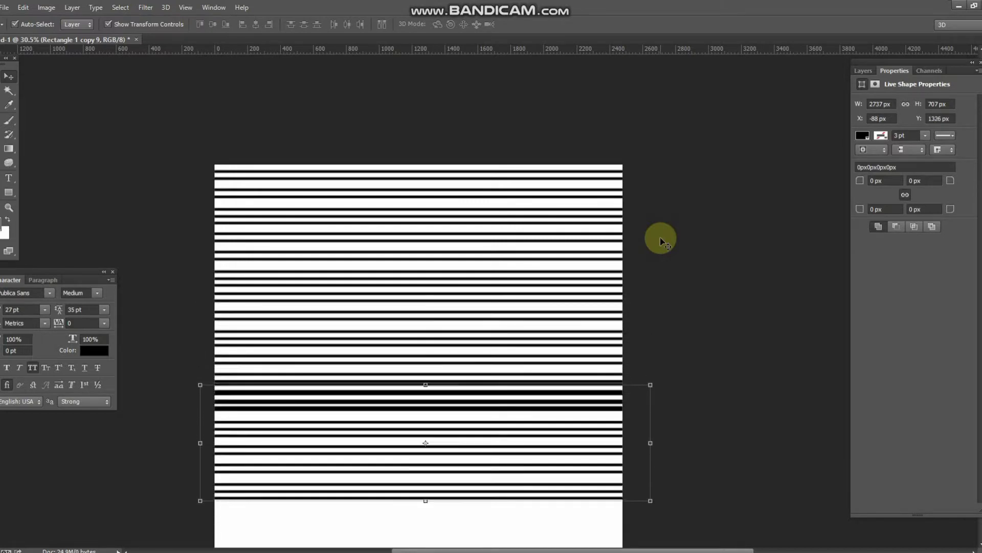
key(shift+Down)
key(shift+Down)
key(shift+Down)
key(shift+Down)
key(shift+Down)
key(shift+Down)
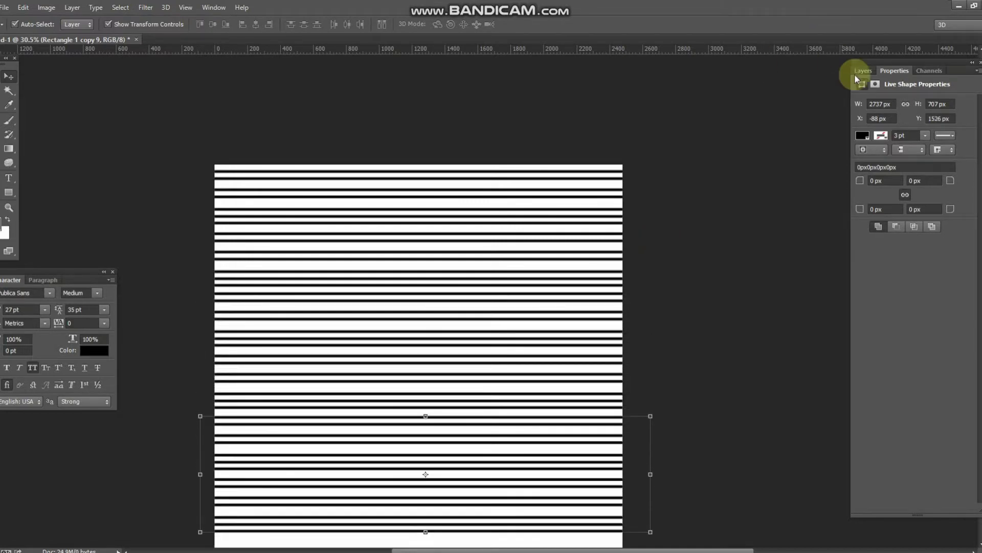
click(862, 71)
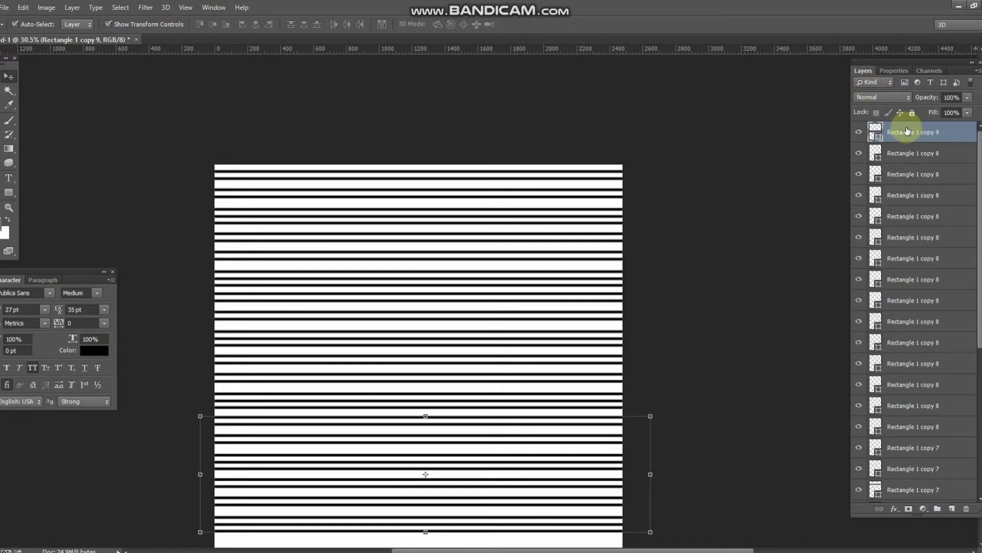
key(Delete)
Duplicate the stripes further down, then select all and apply Distribute Vertical Centers
scroll(556, 420, down, 3)
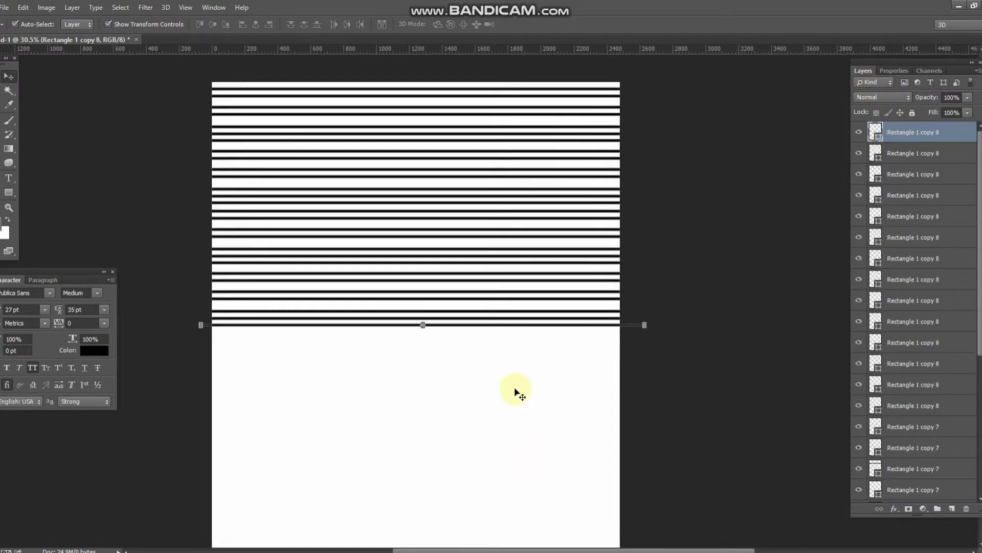
mouse_move(410, 377)
mouse_down()
mouse_move(514, 128)
mouse_move(501, 86)
mouse_move(483, 330)
mouse_up()
scroll(538, 281, down, 2)
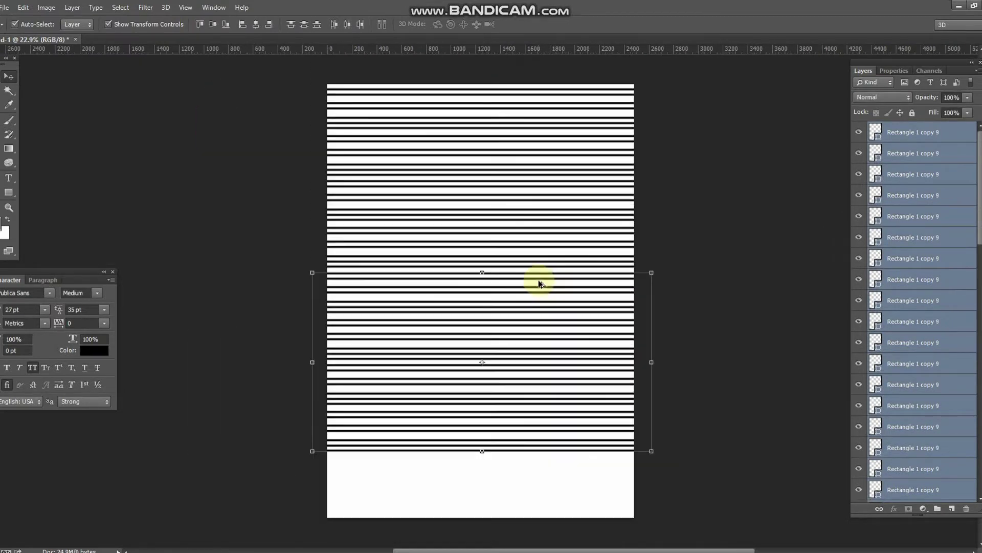
click(710, 214)
drag(499, 66, 542, 450)
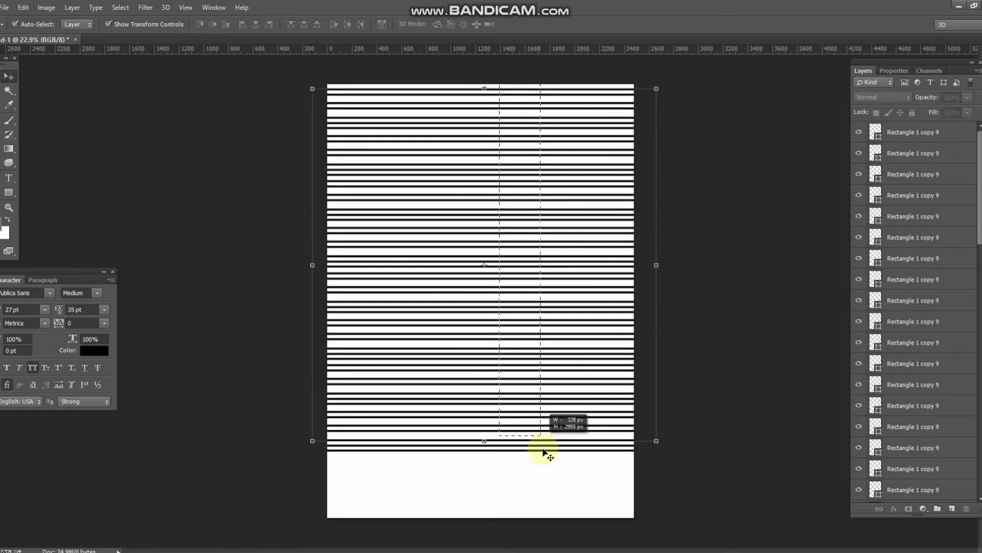
click(304, 25)
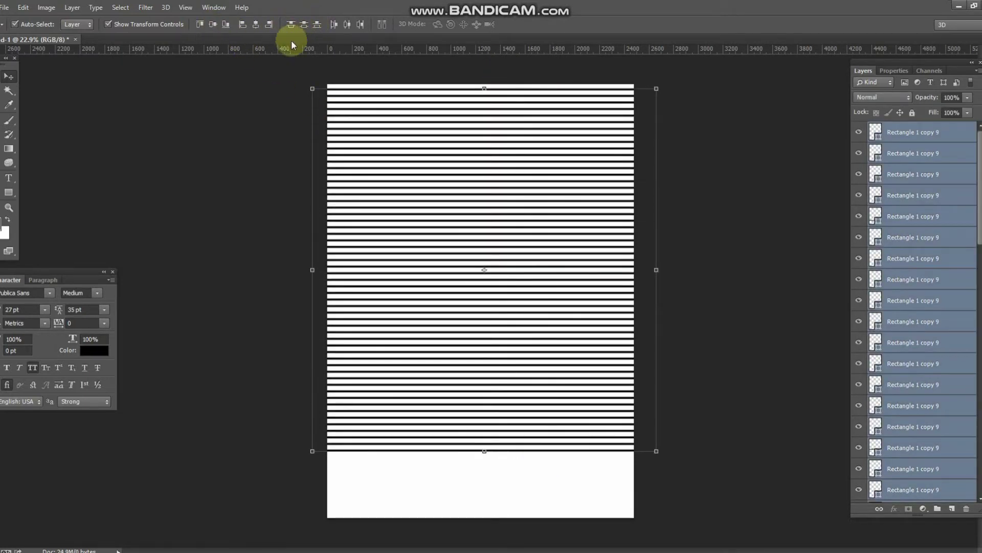
click(249, 94)
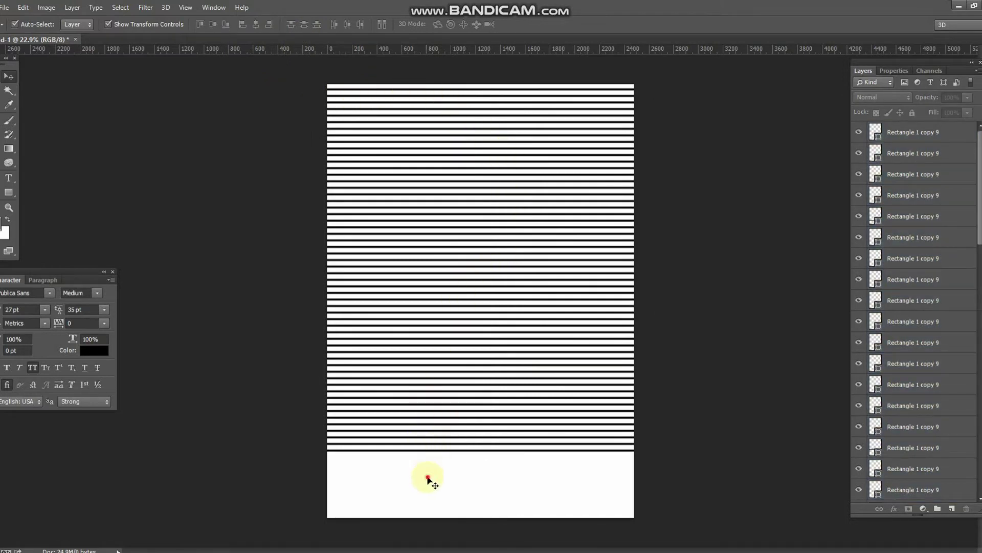
Select every stripe and distribute their vertical centres evenly from top to bottom
drag(428, 478, 463, 241)
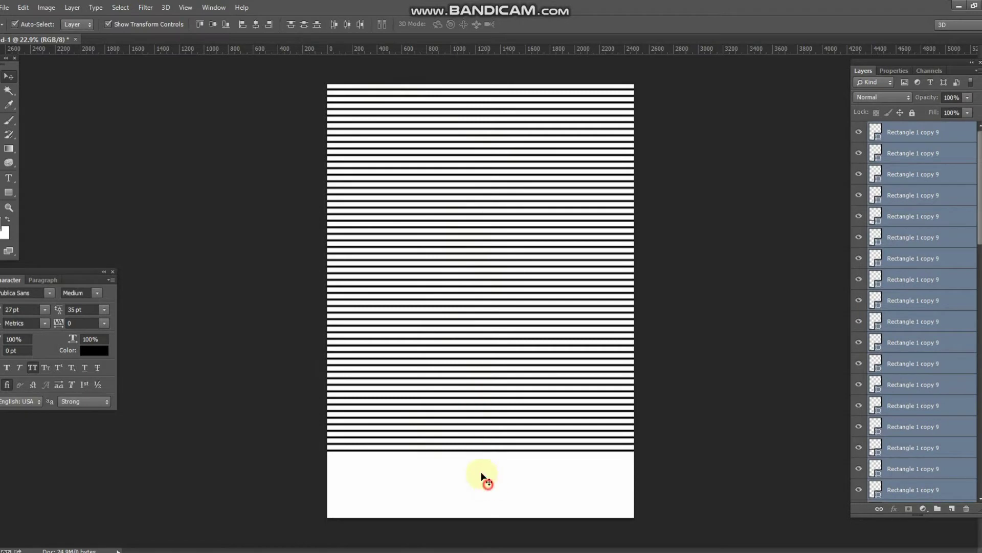
drag(485, 476, 490, 294)
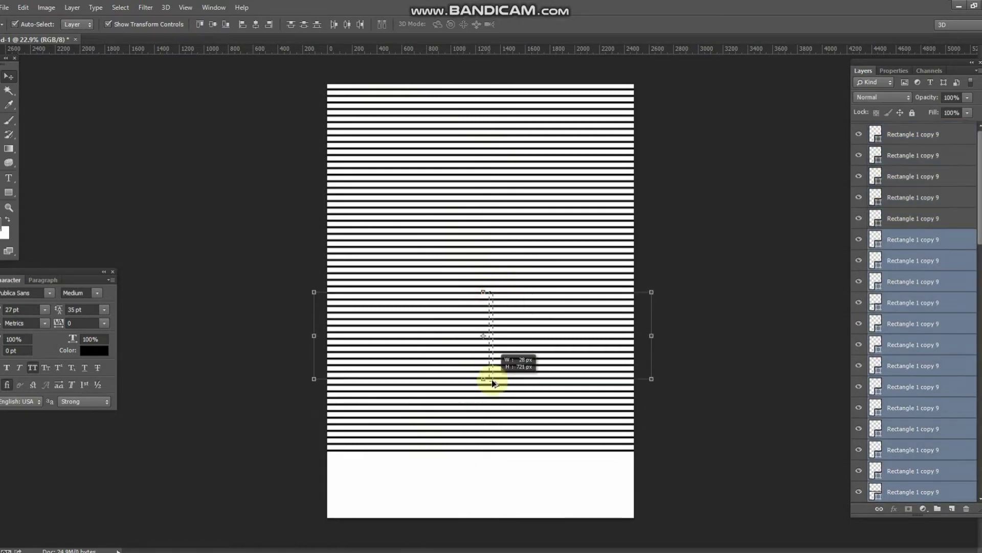
mouse_move(495, 473)
mouse_down()
mouse_move(546, 275)
mouse_move(523, 282)
mouse_move(516, 470)
mouse_up()
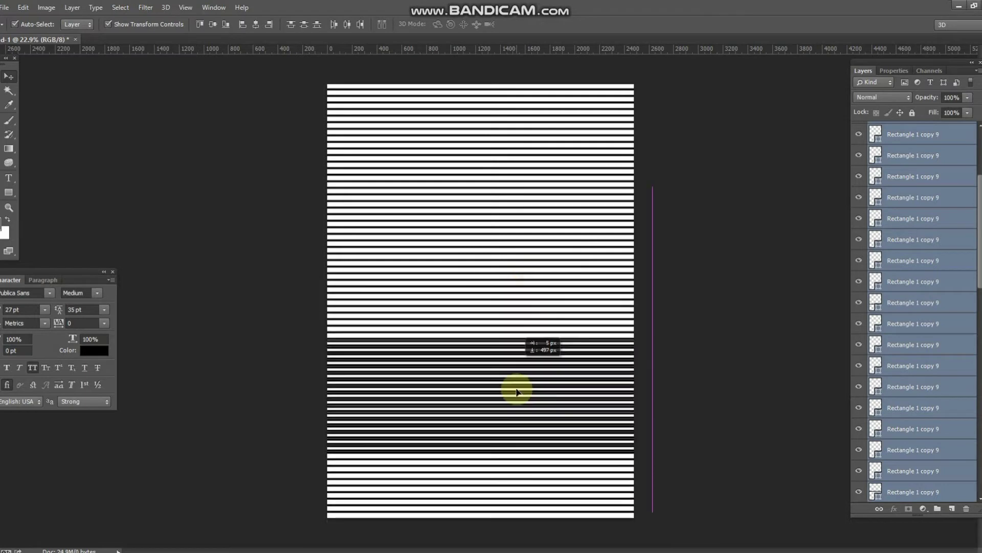
scroll(520, 307, down, 2)
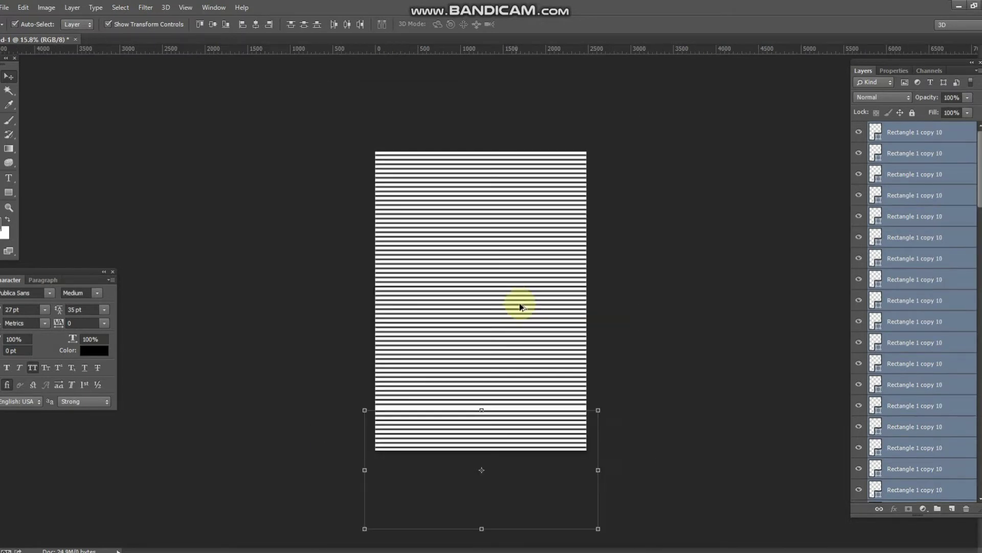
click(643, 226)
drag(433, 125, 516, 515)
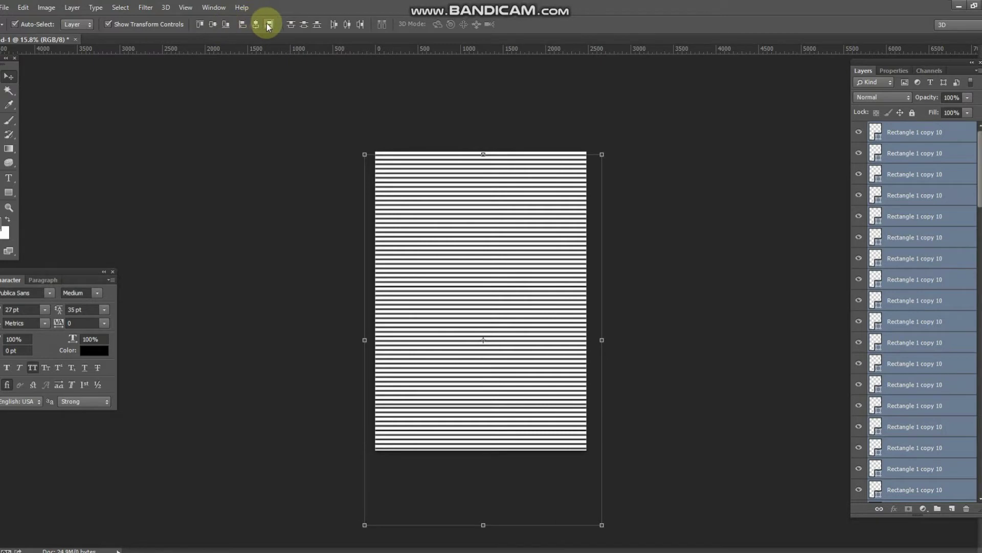
click(303, 24)
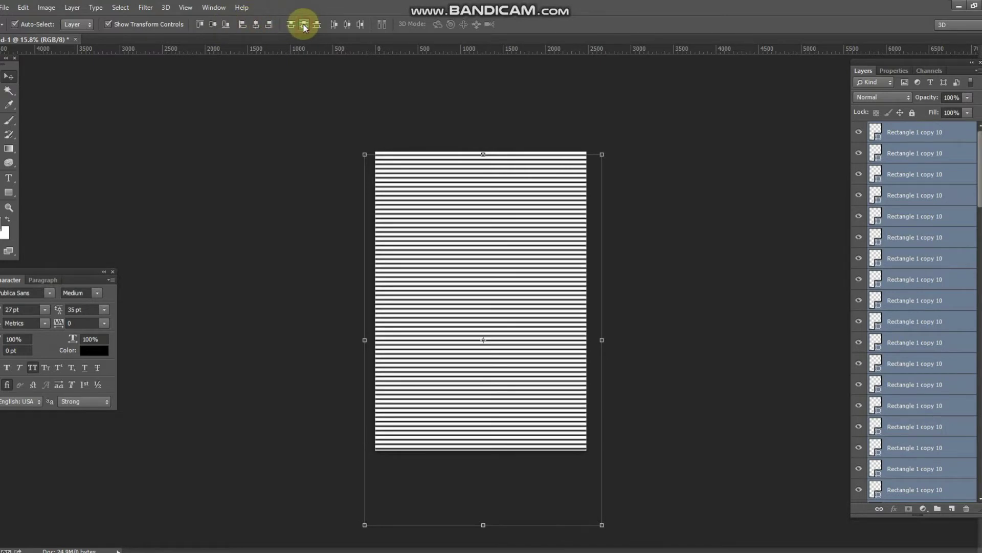
click(722, 208)
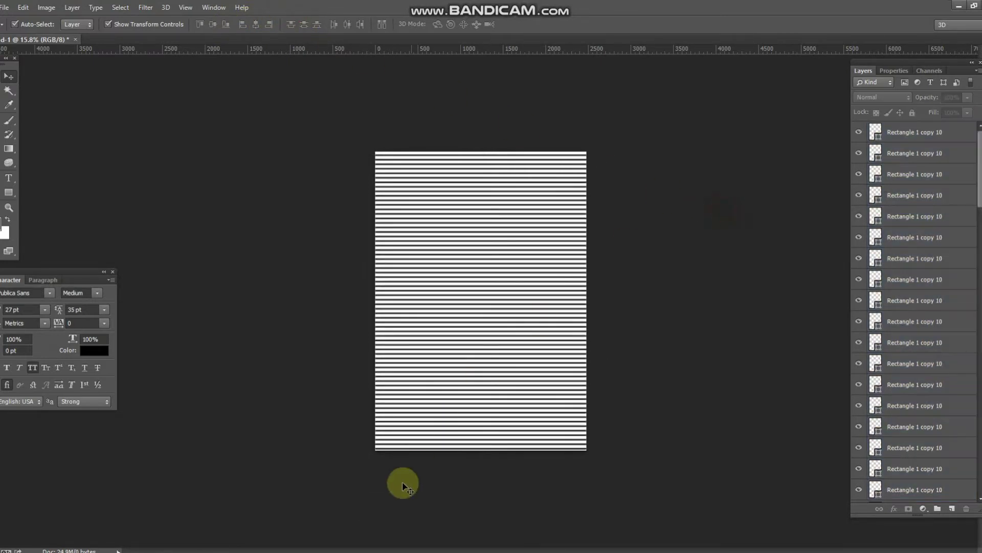
Align all stripes to horizontal centres, then start Save As and choose a file format
drag(339, 532, 602, 451)
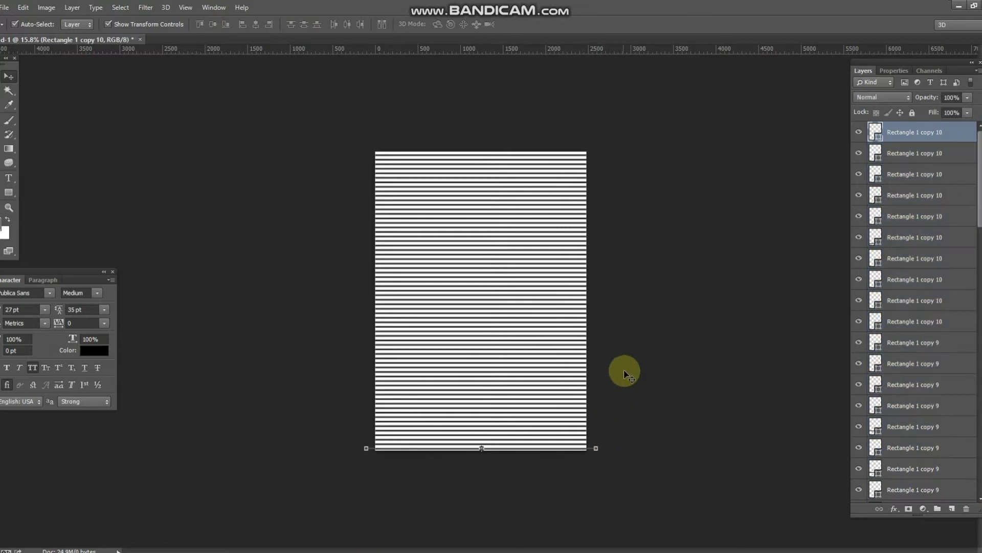
scroll(575, 303, up, 1)
drag(465, 105, 469, 123)
drag(488, 226, 500, 506)
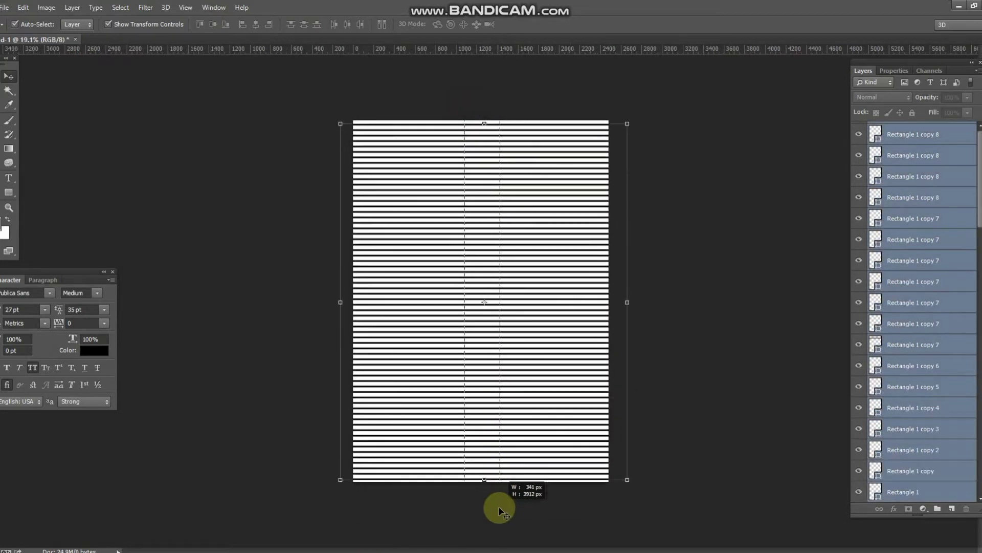
click(256, 24)
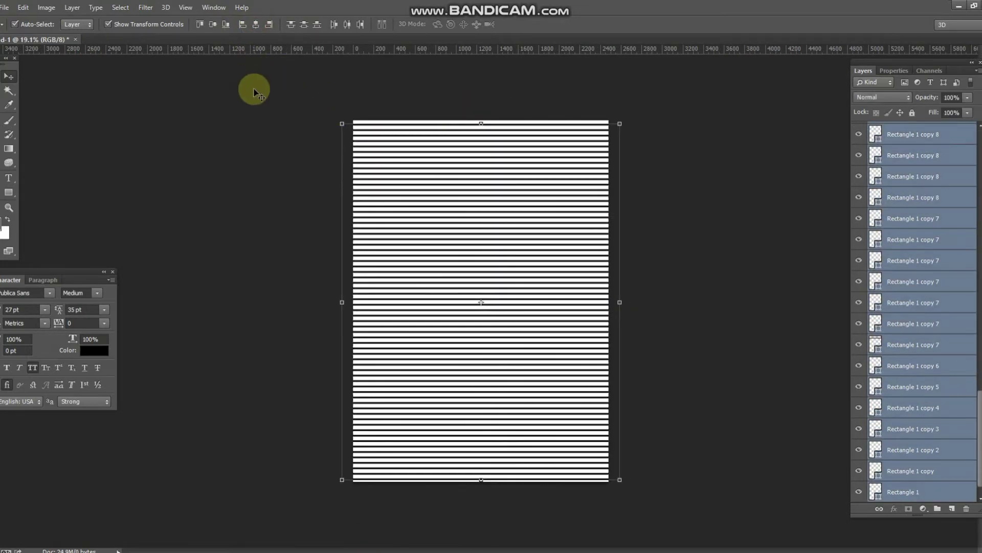
key(ctrl+shift+s)
click(146, 411)
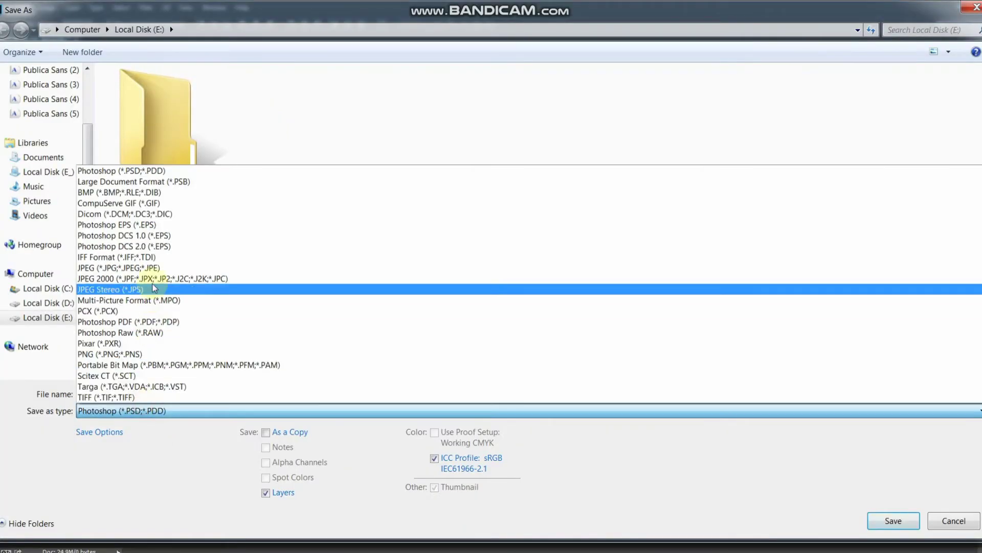
Save the stripes as a JPEG, accepting the default JPEG Options
click(149, 268)
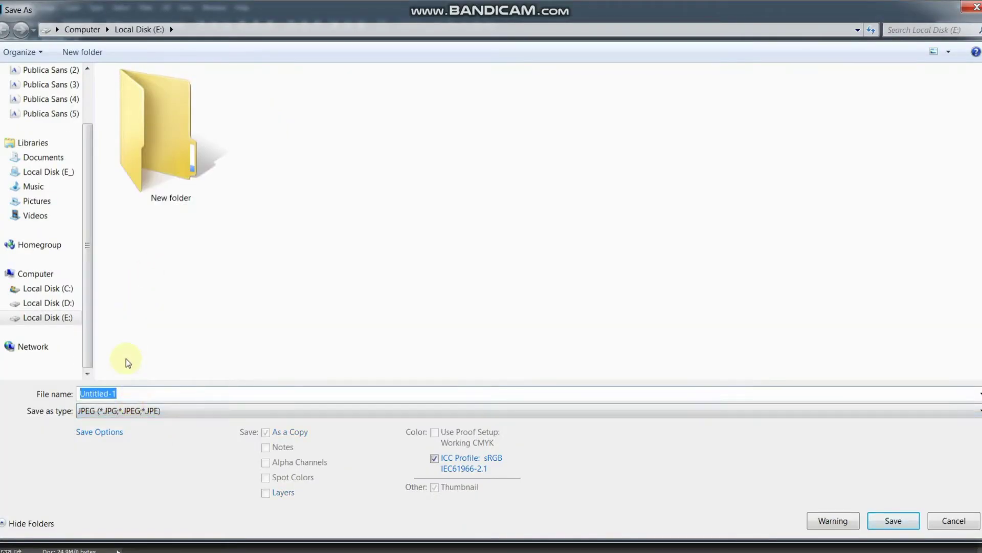
key(Return)
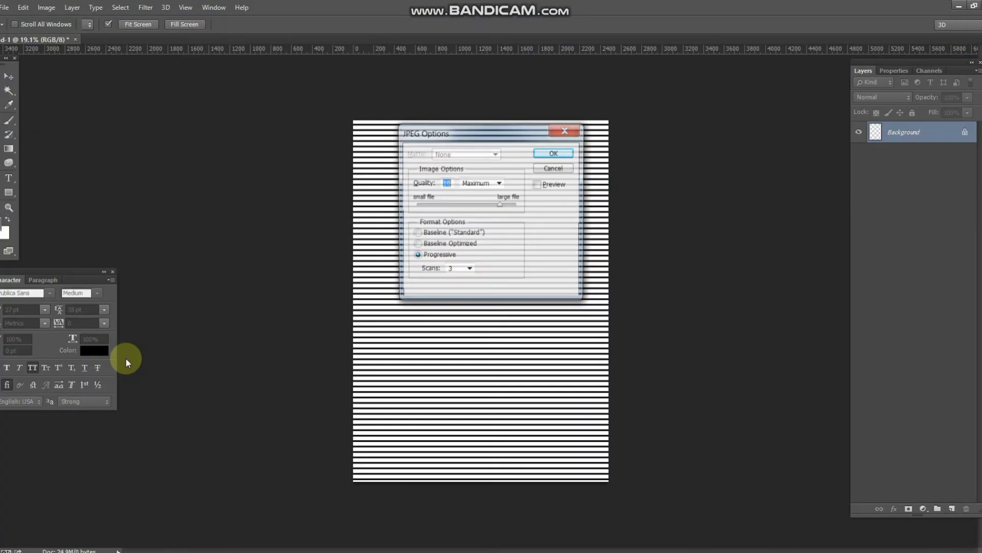
key(Return)
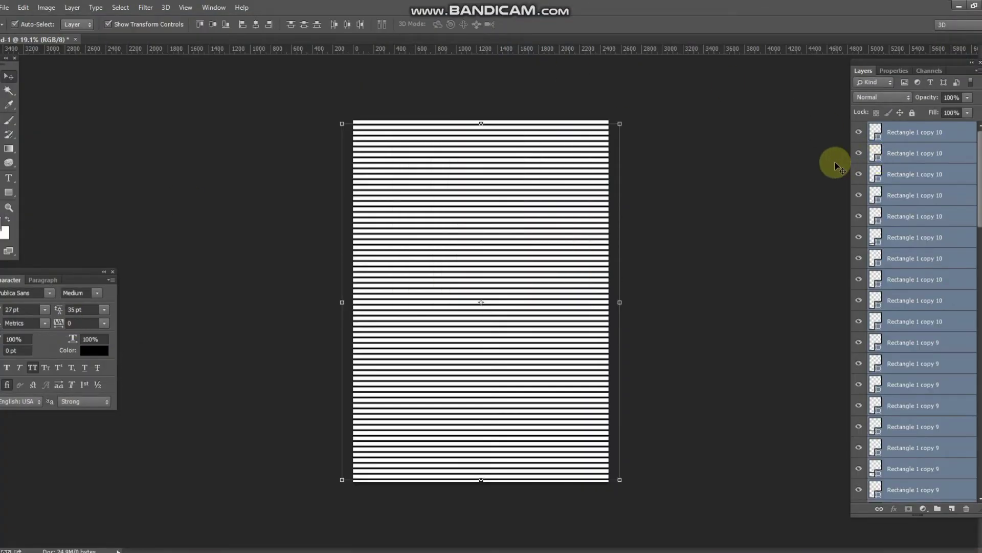
Merge all stripe layers into one layer and hide it
key(ctrl+e)
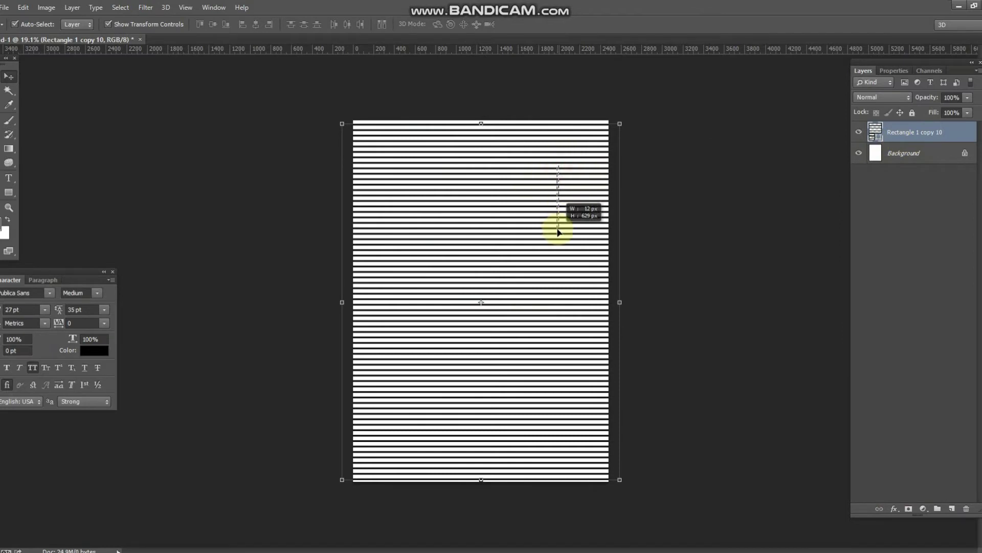
click(789, 132)
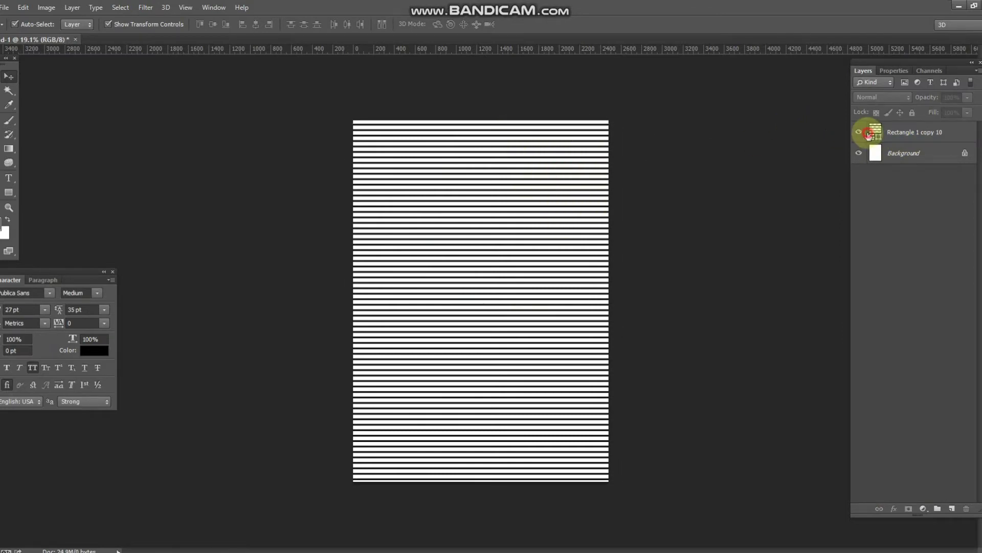
click(864, 132)
scroll(457, 215, up, 4)
Add the text CSSHINT.COM on the canvas and commit it
scroll(467, 212, up, 1)
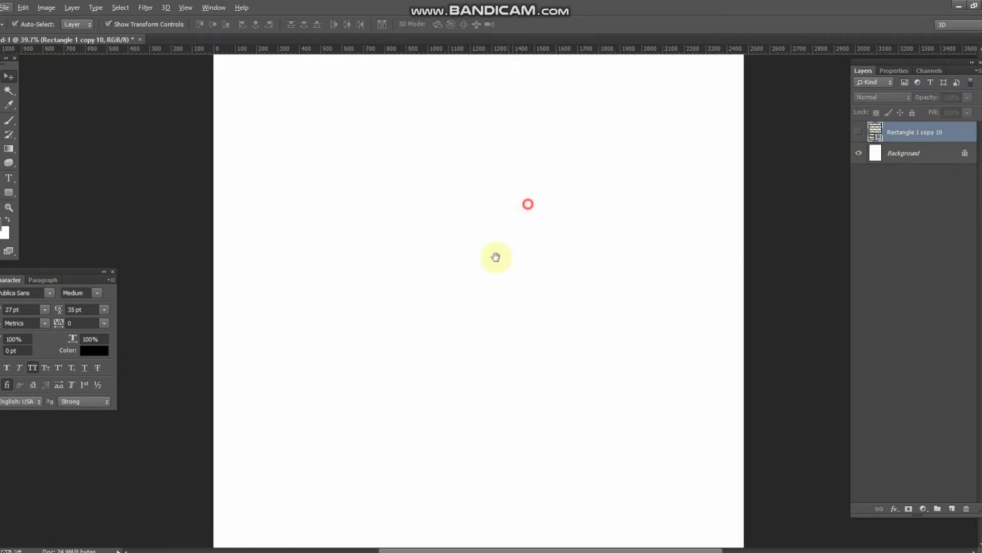
key(t)
click(346, 286)
text(CSSHI)
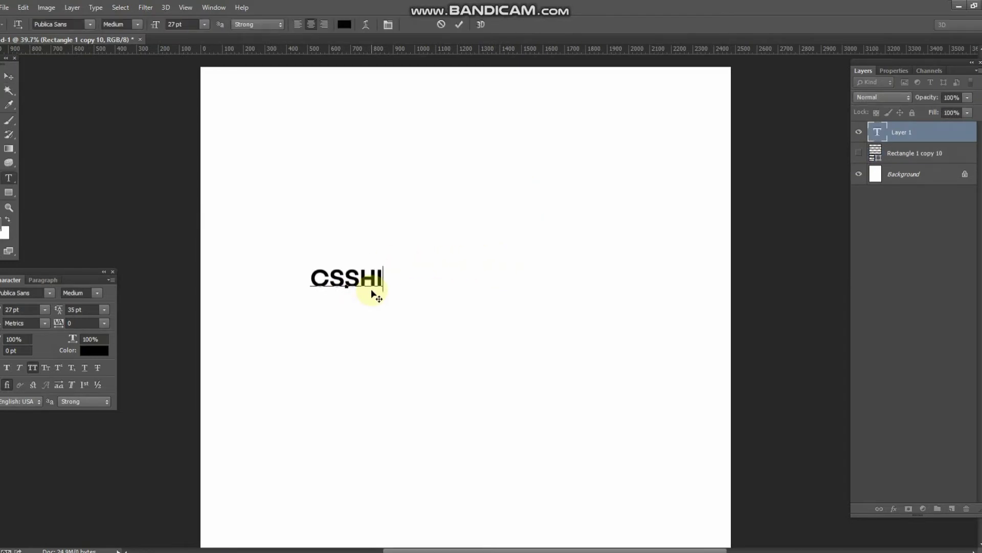
text(NT.)
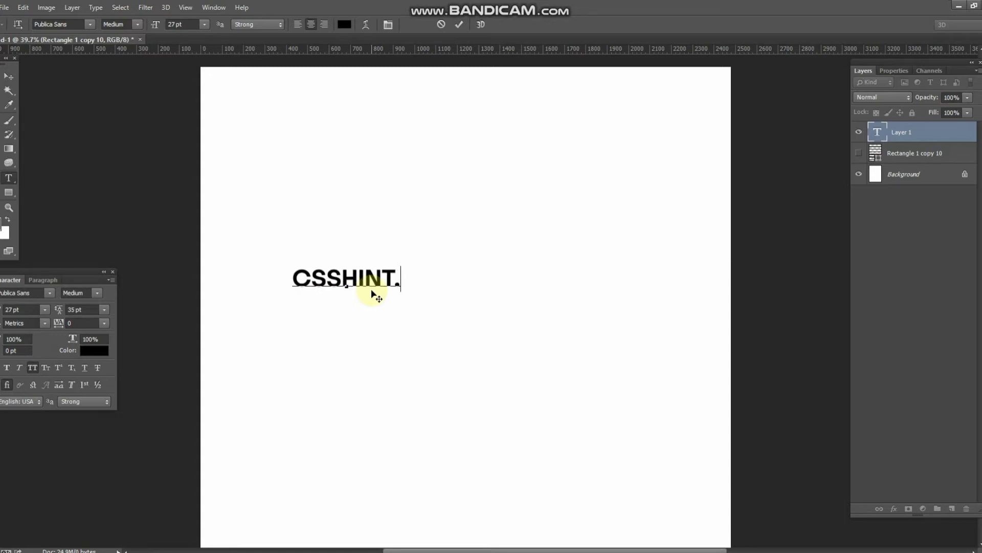
text(COM)
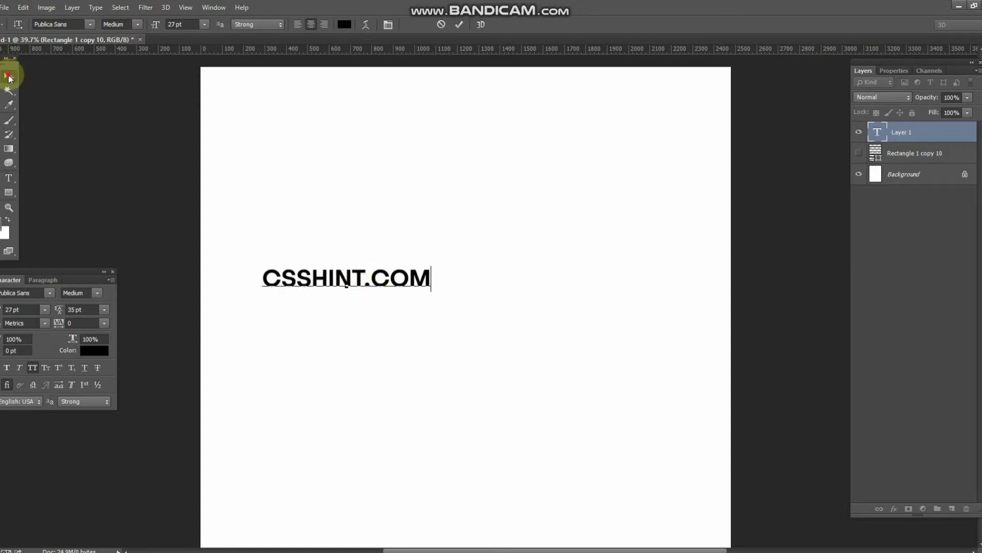
click(8, 77)
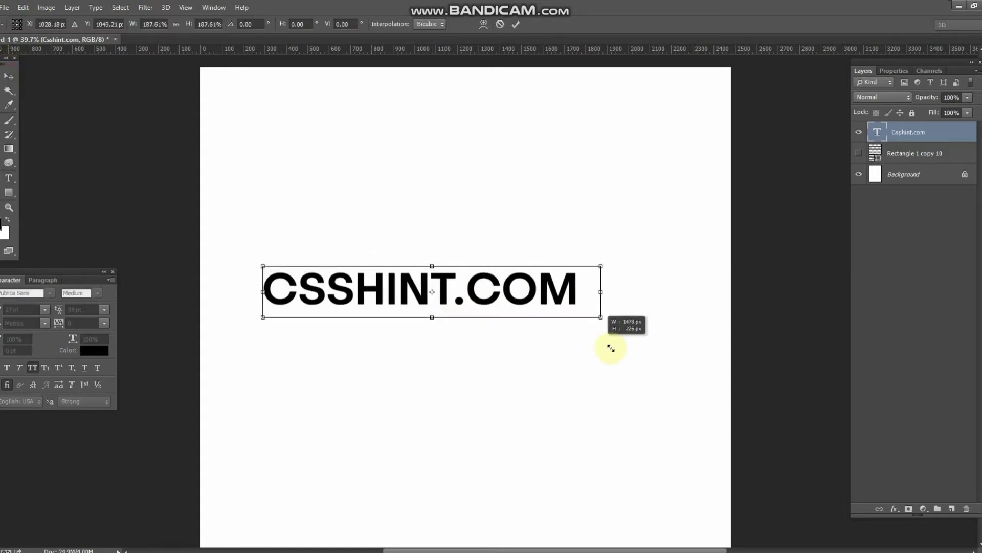
Scale the CSSHINT.COM text up and centre it horizontally on the canvas
drag(432, 292, 663, 378)
key(Return)
key(ctrl+a)
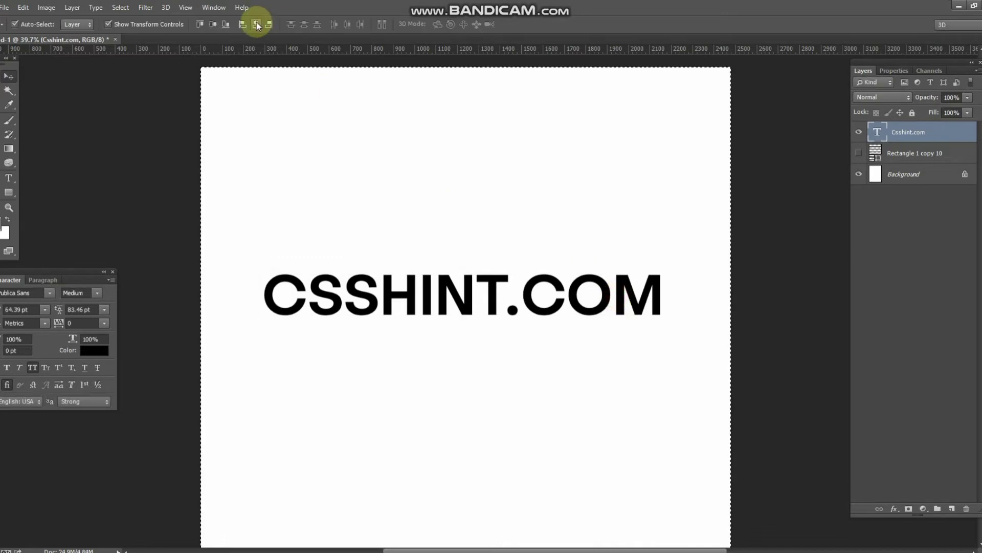
click(256, 24)
key(ctrl+d)
Save as 'line design' in Photoshop (*.PSD) format
key(ctrl+s)
text(line design)
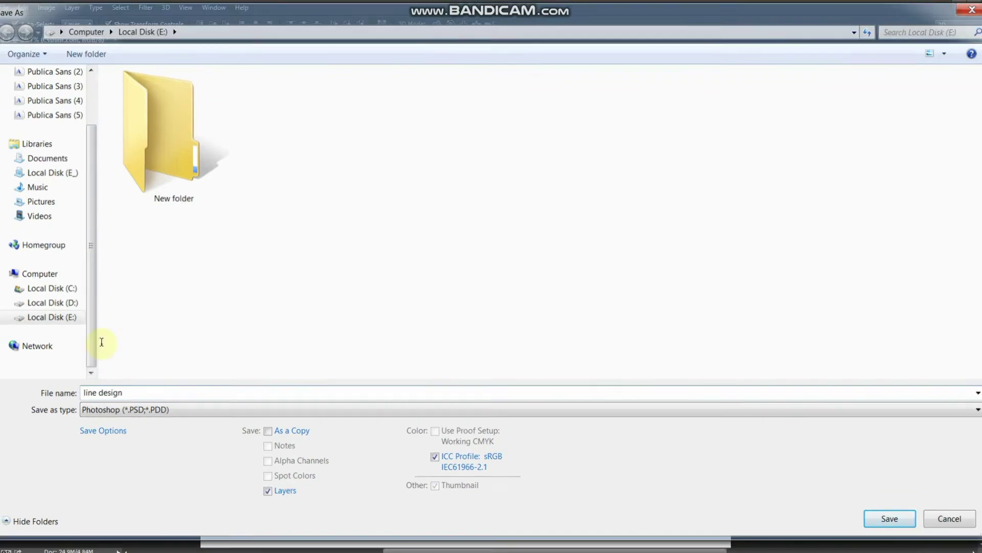
key(Return)
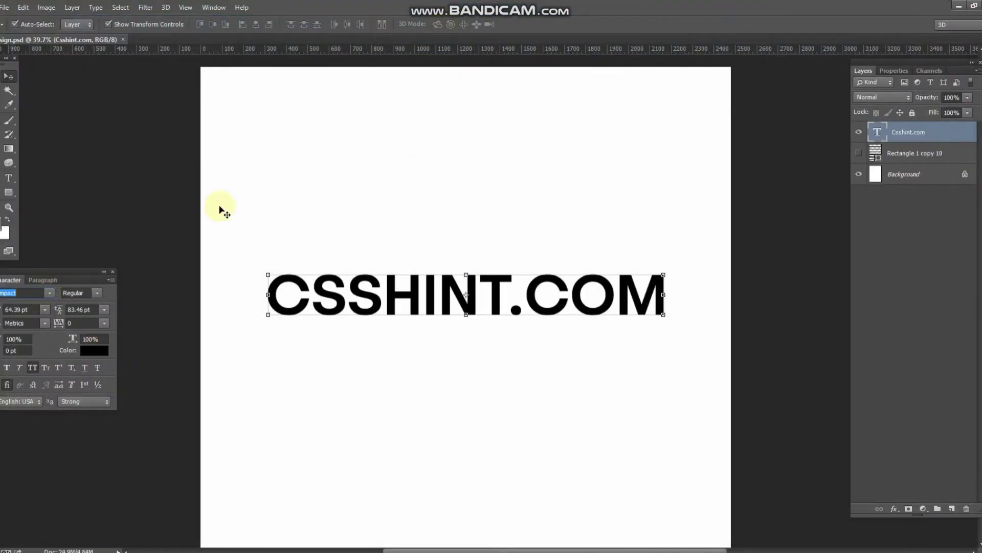
Set the text font to Impact, enlarge it further, and save
key(Return)
mouse_move(617, 319)
mouse_down()
mouse_move(670, 282)
mouse_move(711, 273)
mouse_up()
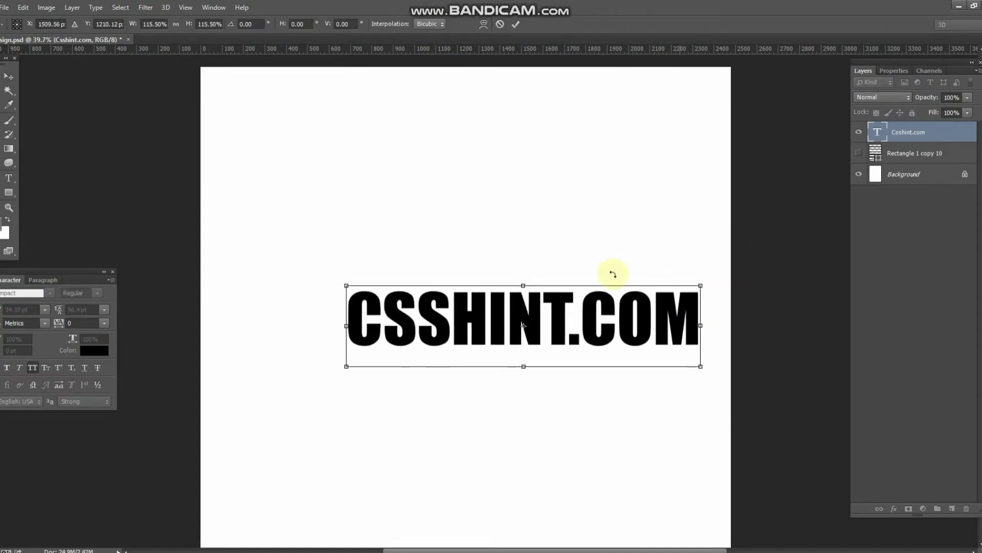
drag(352, 289, 240, 270)
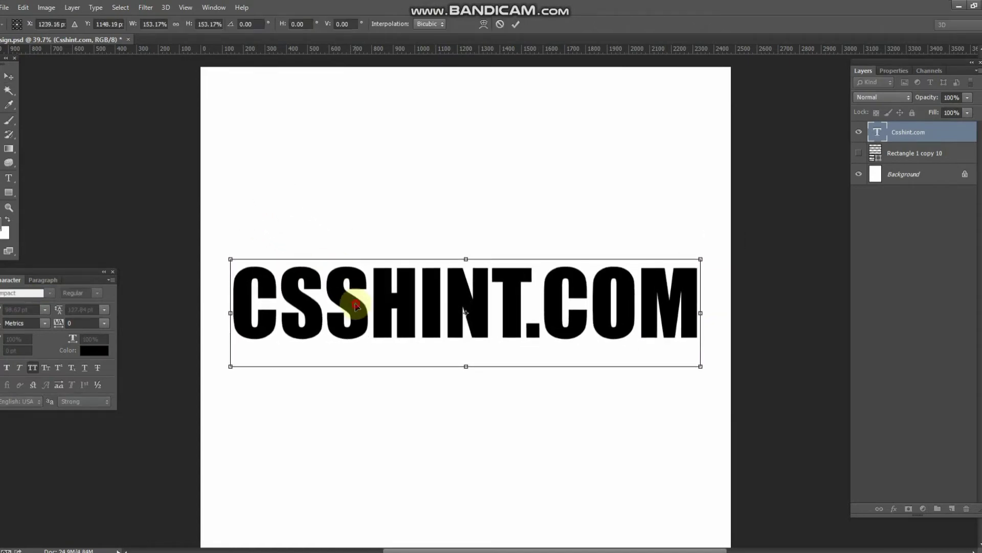
key(Return)
key(ctrl+s)
Turn off All Caps so it reads 'Csshint.com', and recentre it horizontally
click(32, 369)
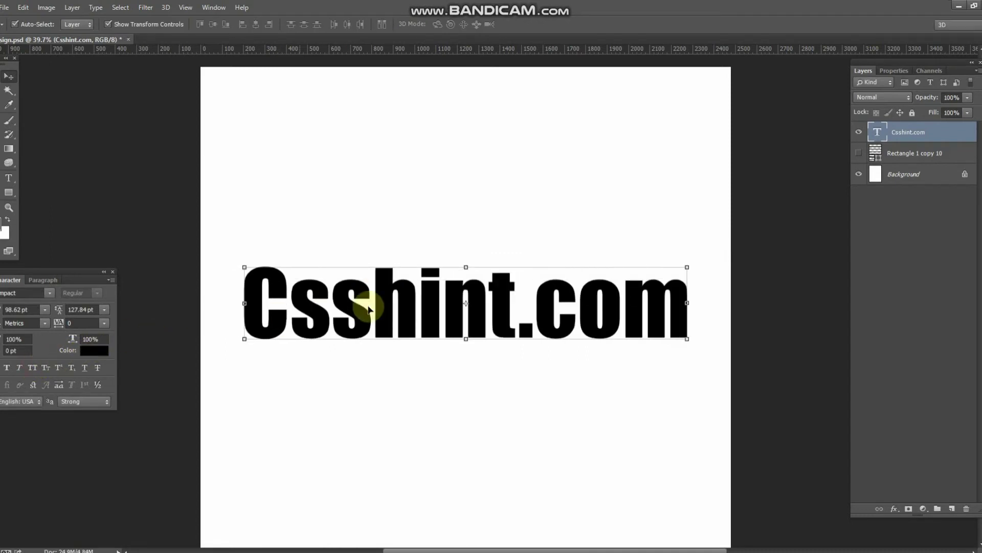
key(ctrl+a)
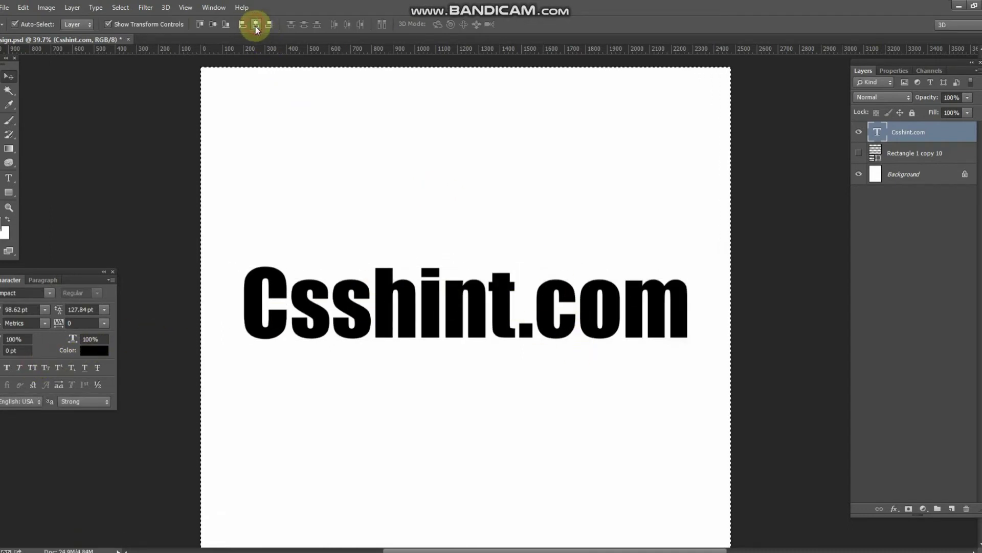
click(255, 25)
key(ctrl+d)
drag(908, 133, 907, 131)
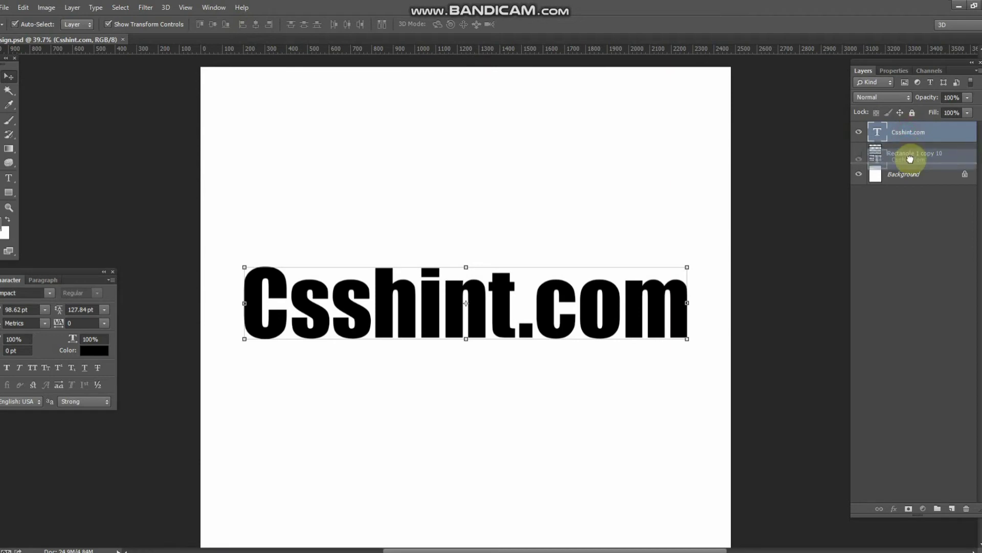
Hide the Csshint.com text, show the stripe layer Rectangle 1 copy 10, and rasterize it
click(827, 155)
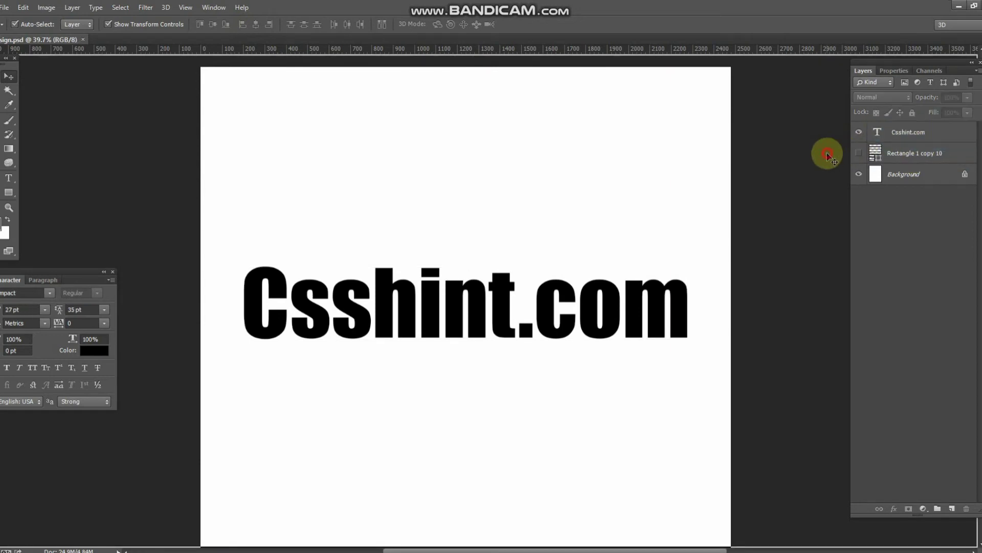
click(861, 134)
click(859, 152)
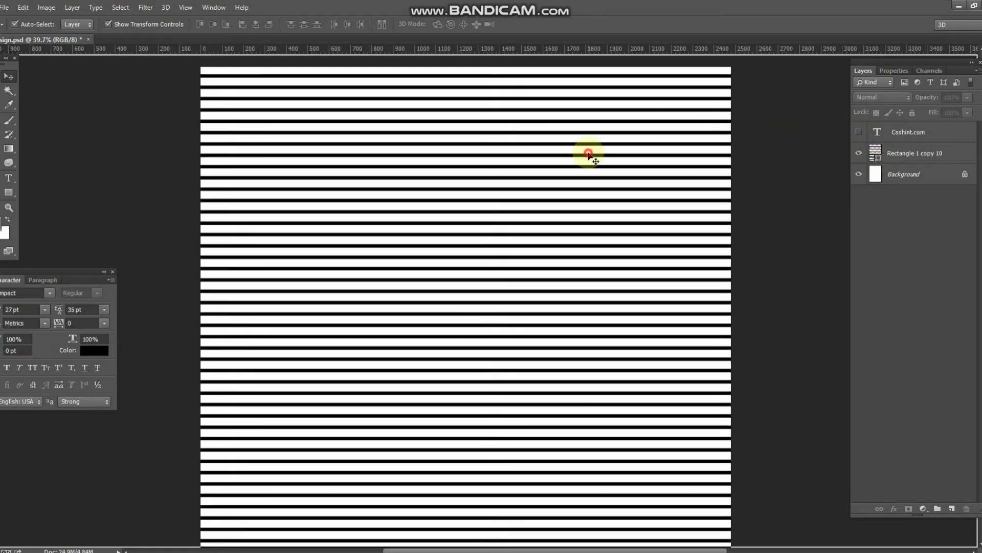
click(909, 153)
right_click(909, 153)
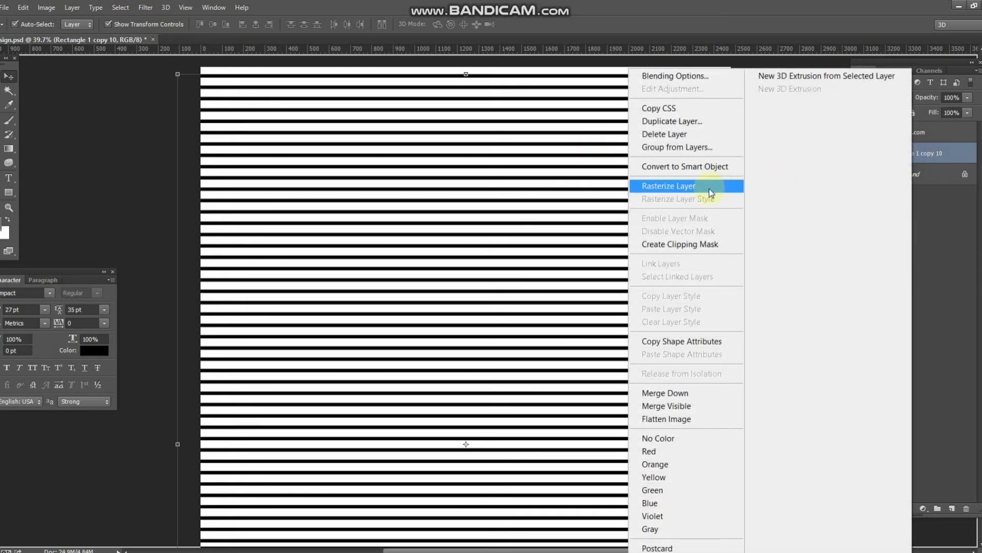
click(694, 187)
Forward-warp the stripes into wavy curves with Filter > Liquify and apply
click(146, 7)
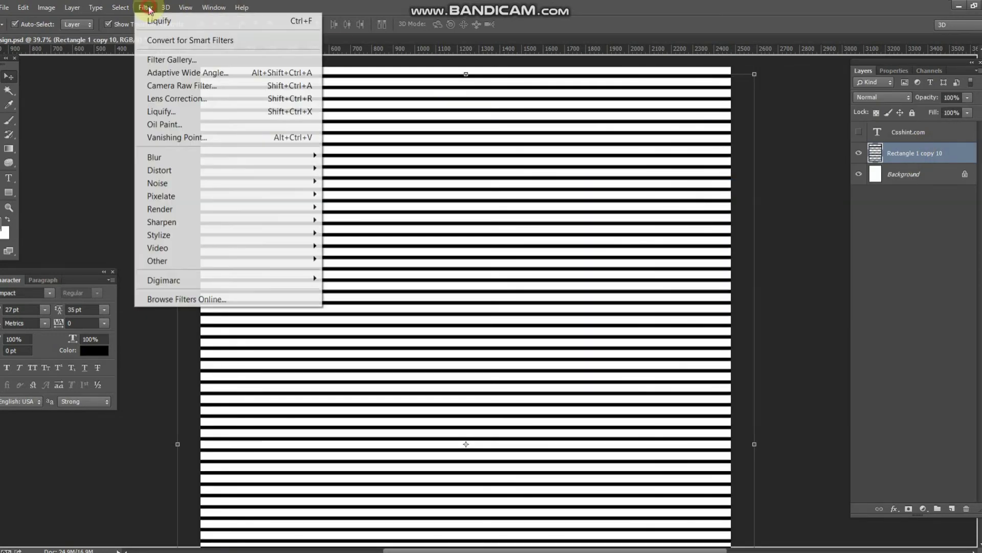
click(193, 117)
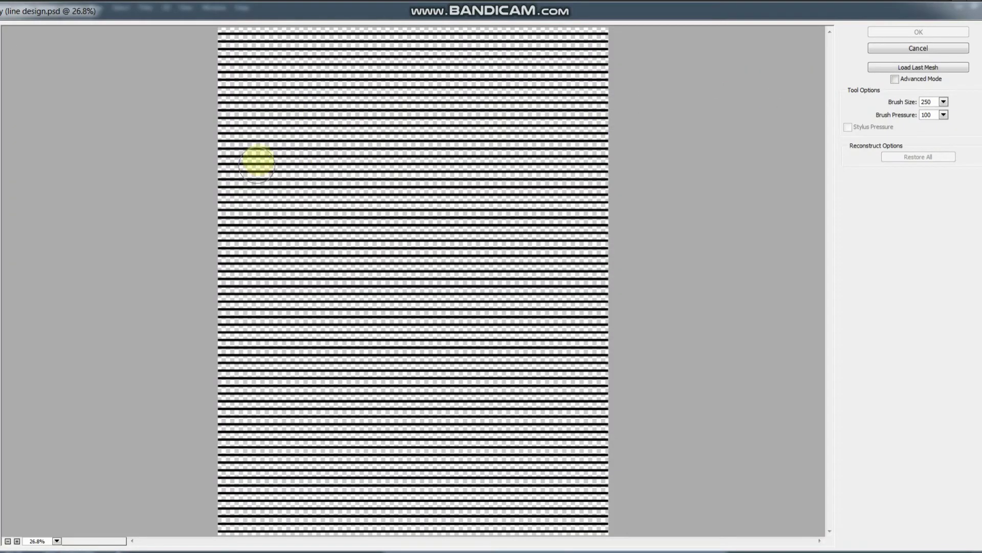
mouse_move(257, 164)
mouse_down()
mouse_move(291, 285)
mouse_move(362, 126)
mouse_up()
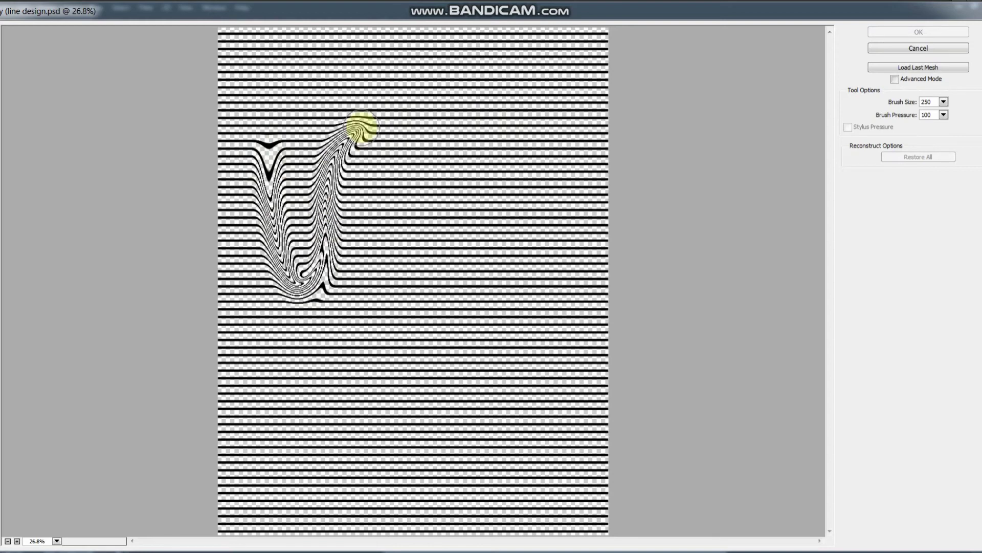
key(bracketright)
key(bracketright)
key(bracketright)
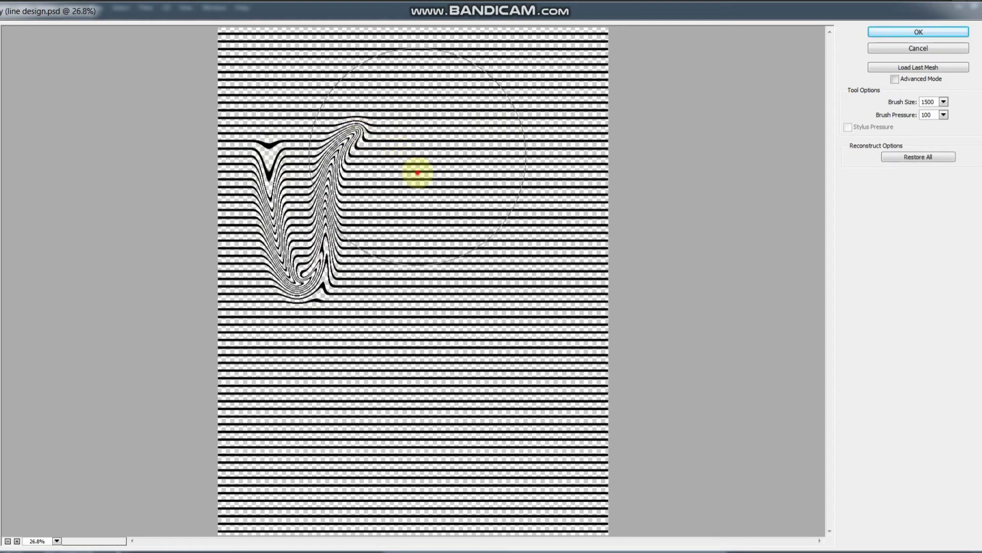
mouse_move(417, 176)
mouse_down()
mouse_move(483, 285)
mouse_move(484, 307)
mouse_move(267, 467)
mouse_move(339, 428)
mouse_move(281, 384)
mouse_move(281, 347)
mouse_move(428, 395)
mouse_up()
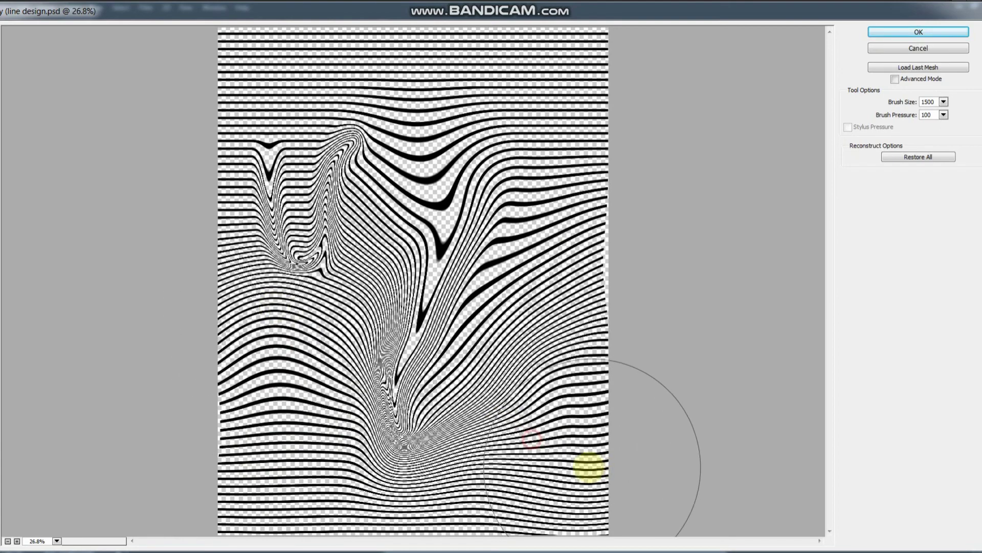
mouse_move(397, 87)
mouse_down()
mouse_move(332, 69)
mouse_move(522, 95)
mouse_up()
mouse_move(307, 286)
mouse_down()
mouse_move(275, 324)
mouse_move(285, 351)
mouse_up()
click(911, 33)
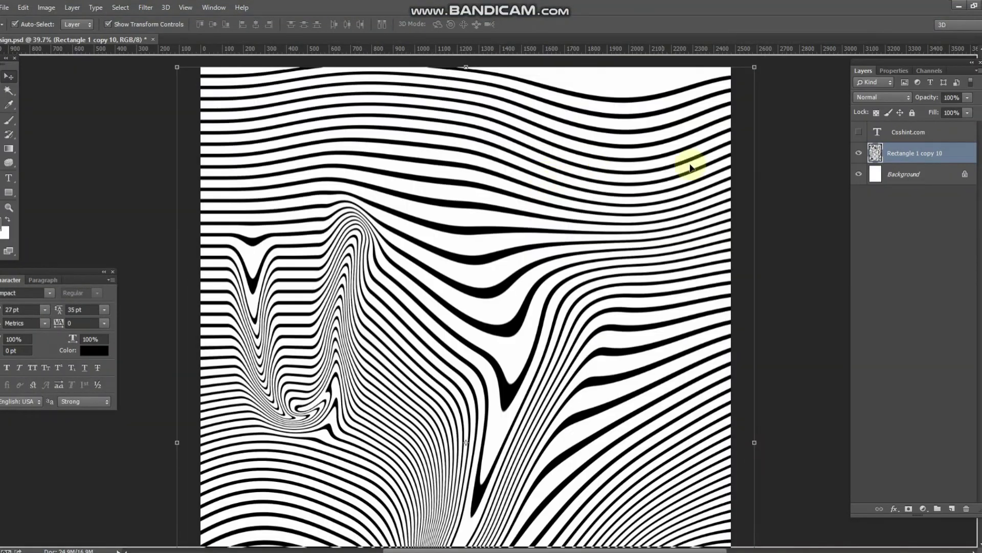
Clip the stripe layer to the Csshint.com text and fill the Background black
drag(917, 154, 914, 138)
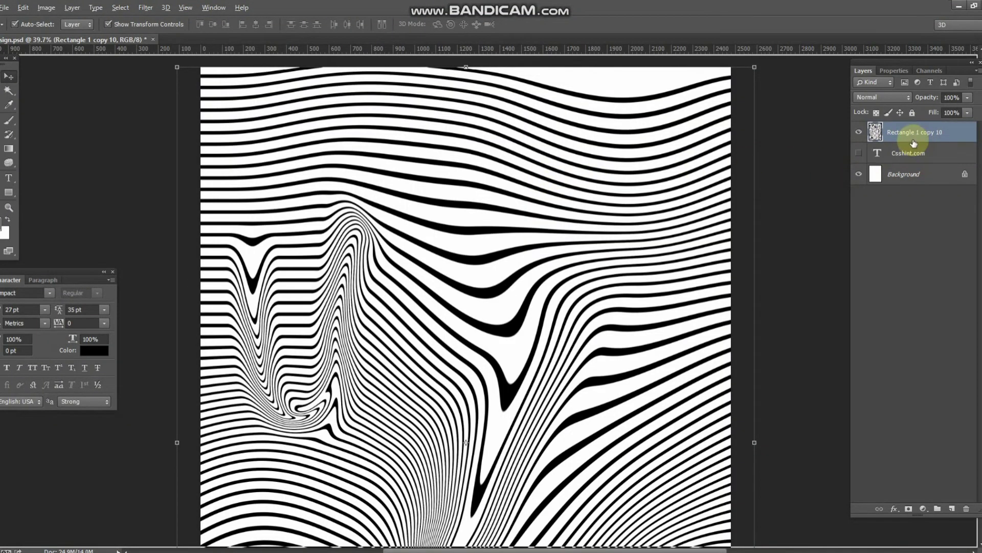
alt+click(914, 142)
scroll(541, 219, down, 3)
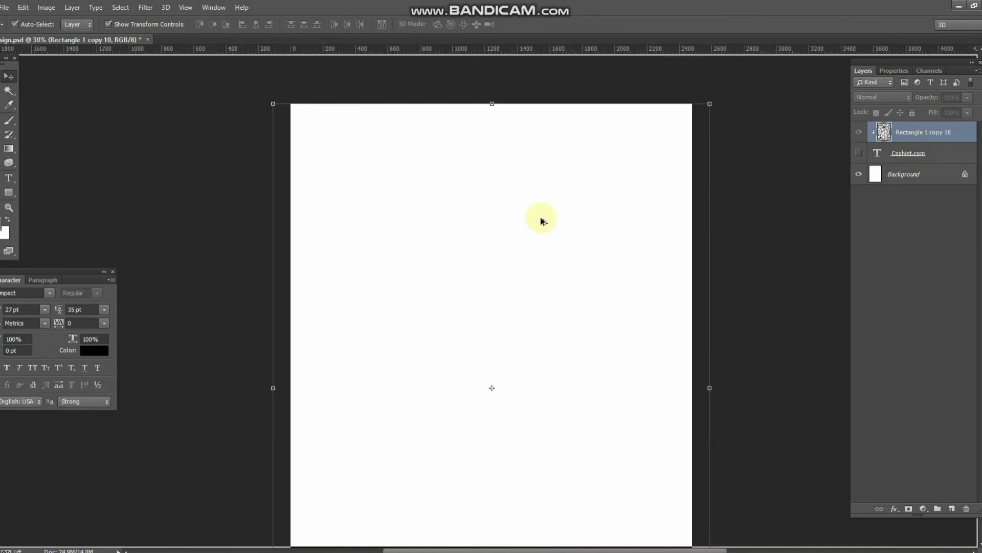
click(904, 175)
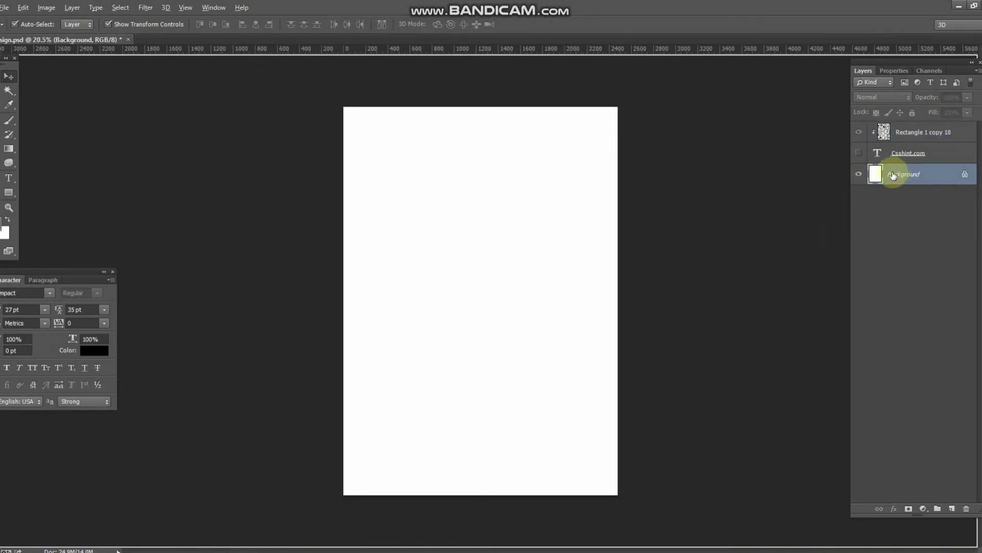
key(alt+BackSpace)
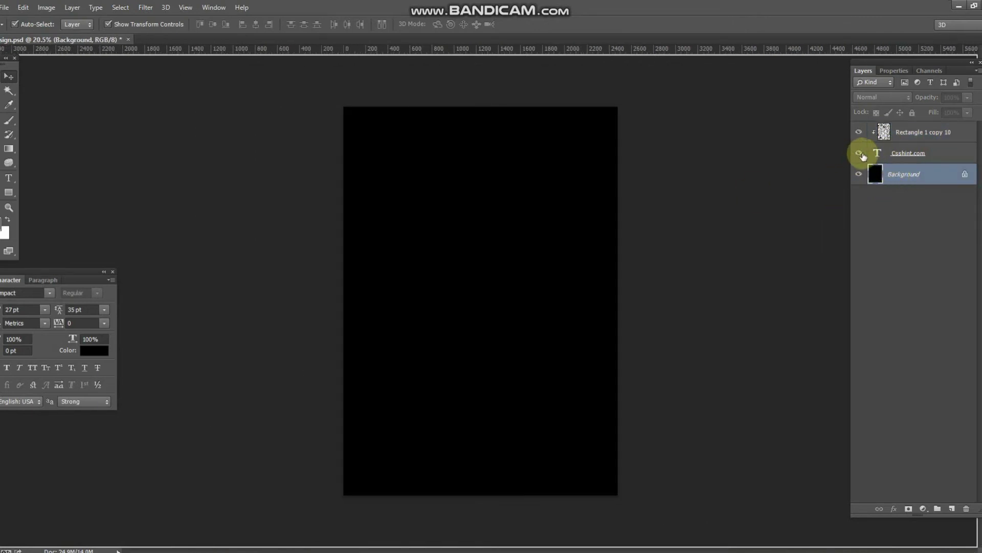
Make the Csshint.com text visible again and fill it white
click(914, 135)
click(915, 154)
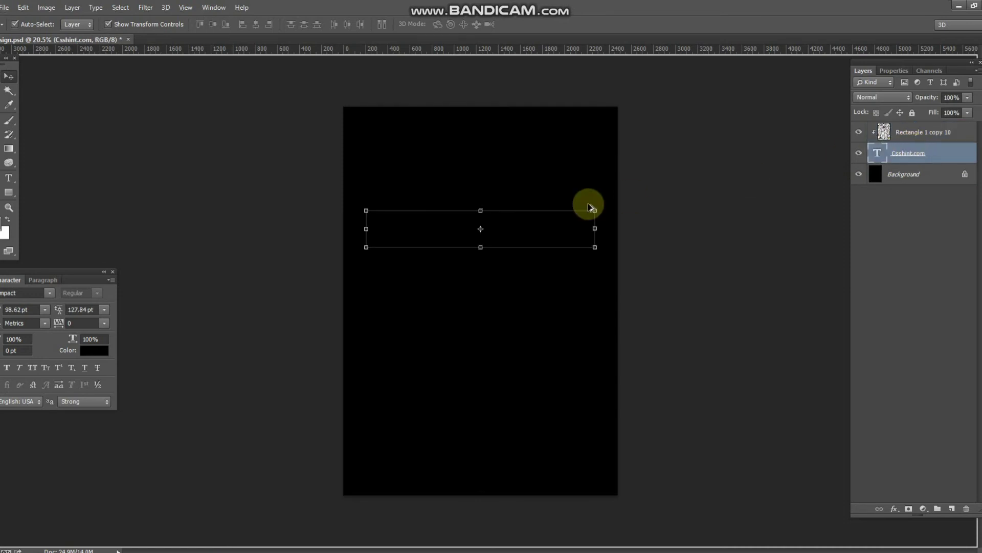
scroll(583, 203, up, 2)
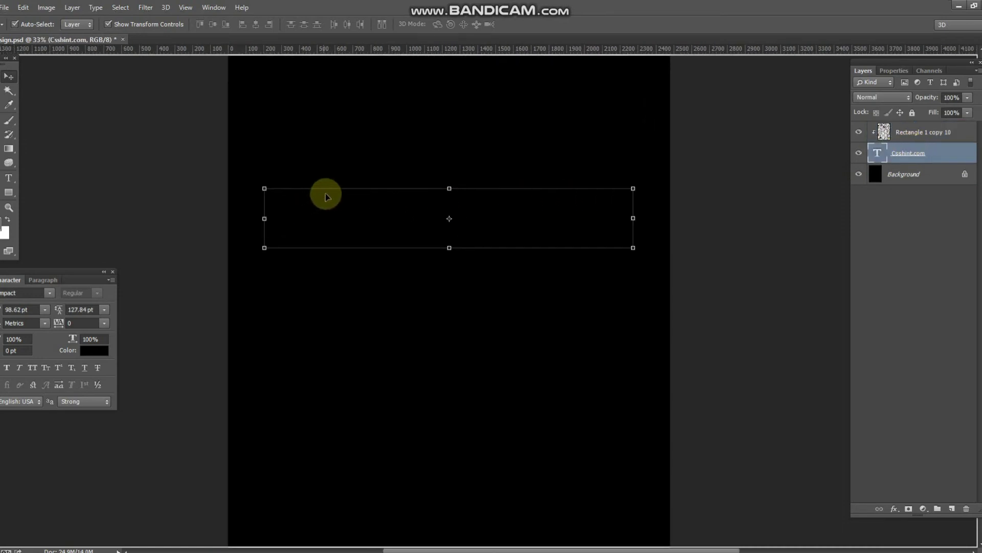
key(alt+BackSpace)
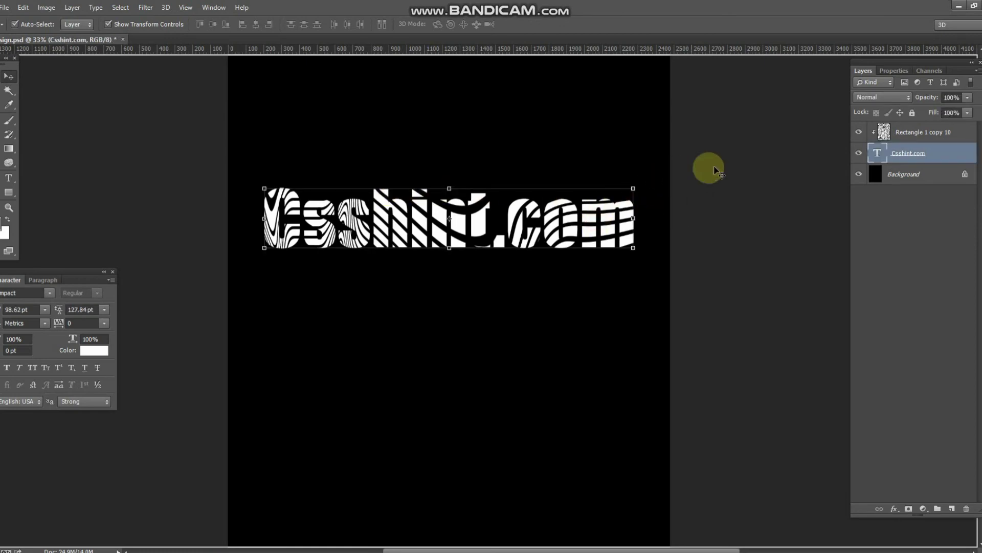
click(914, 133)
scroll(542, 204, down, 1)
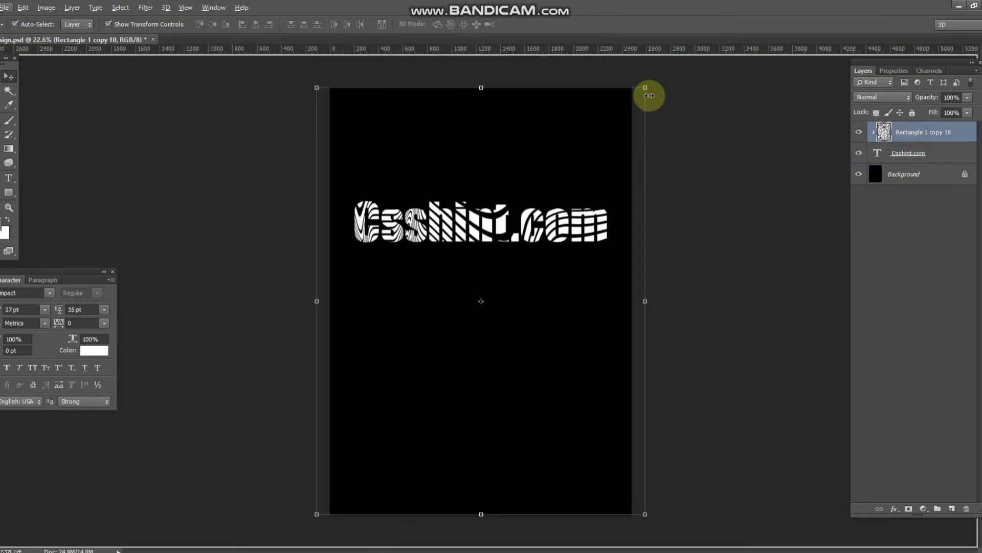
Resize the stripe pattern and move it upward over the text
mouse_move(646, 88)
mouse_down()
mouse_move(605, 200)
mouse_move(684, 346)
mouse_move(574, 430)
mouse_move(517, 320)
mouse_move(662, 372)
mouse_move(576, 220)
mouse_move(625, 208)
mouse_move(552, 270)
mouse_up()
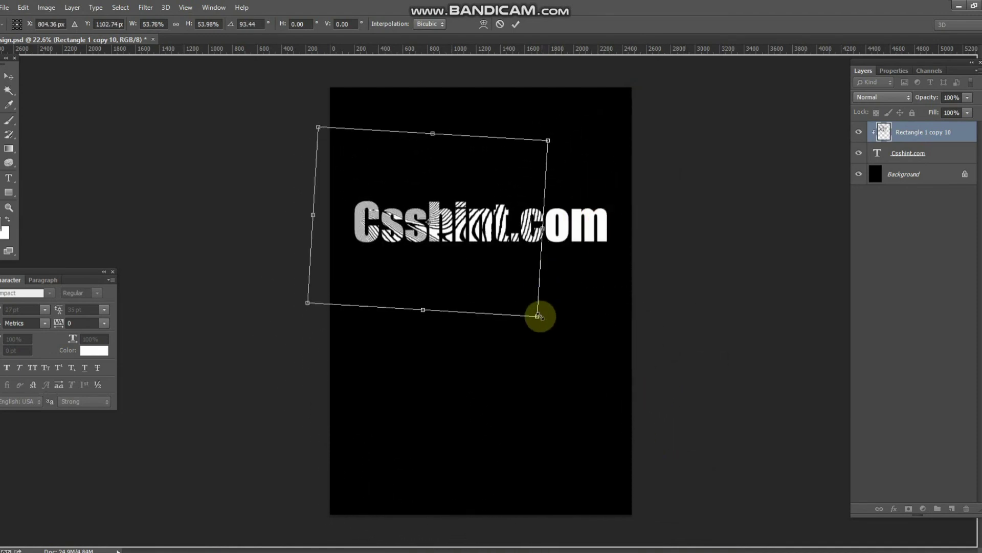
drag(537, 315, 621, 368)
drag(587, 312, 589, 279)
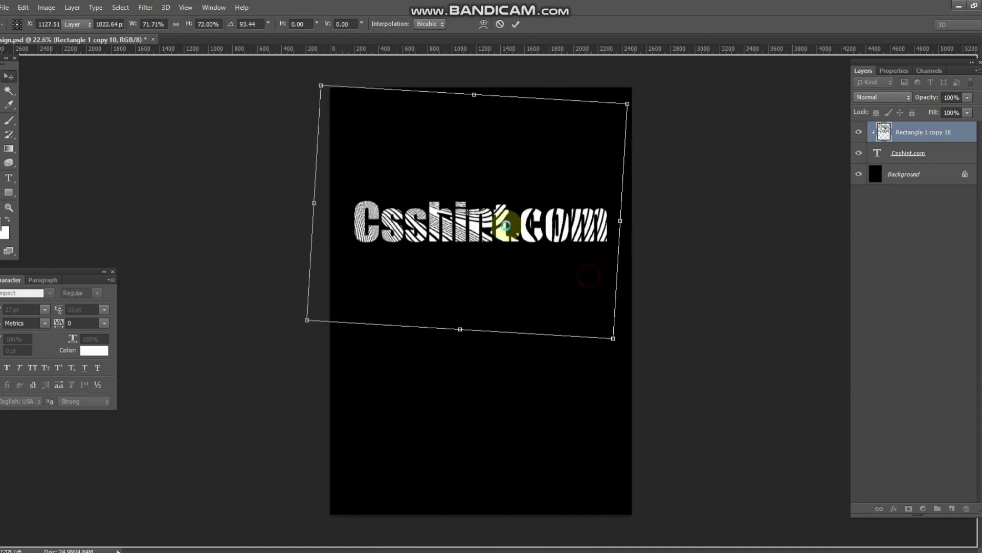
key(Return)
scroll(506, 226, up, 1)
scroll(560, 231, up, 2)
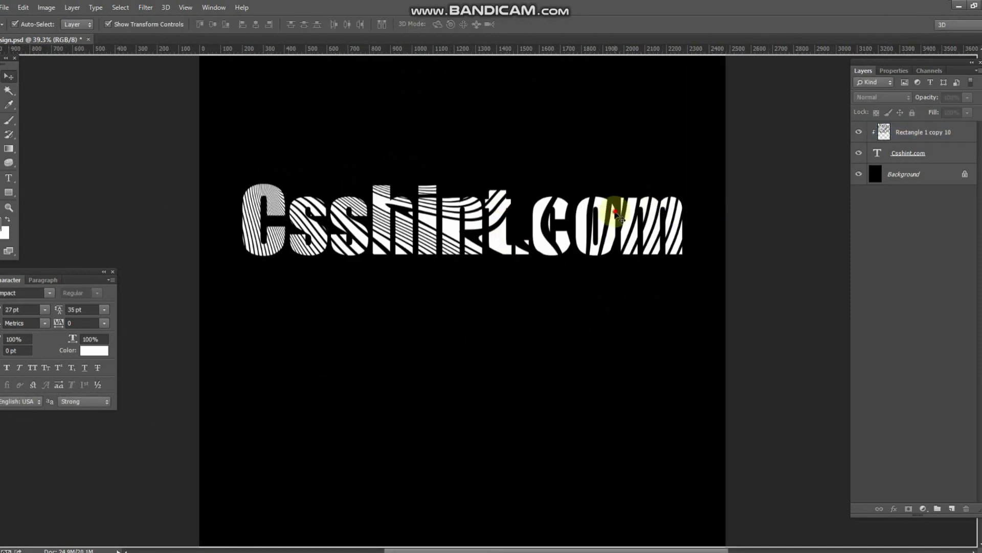
Rotate the stripe layer about a quarter turn so the stripes slant
click(619, 218)
scroll(620, 234, down, 2)
click(906, 130)
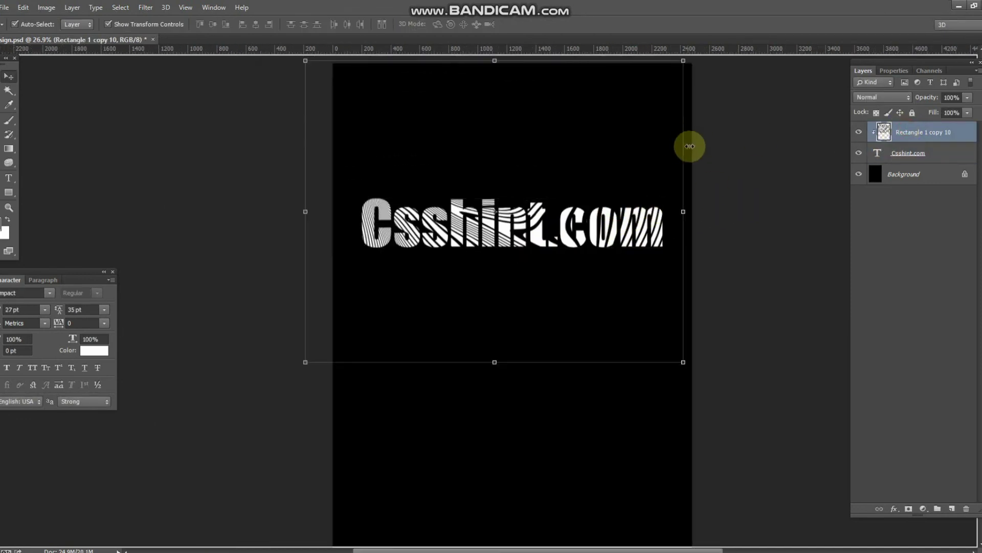
mouse_move(690, 146)
mouse_down()
mouse_move(454, 73)
mouse_move(481, 109)
mouse_up()
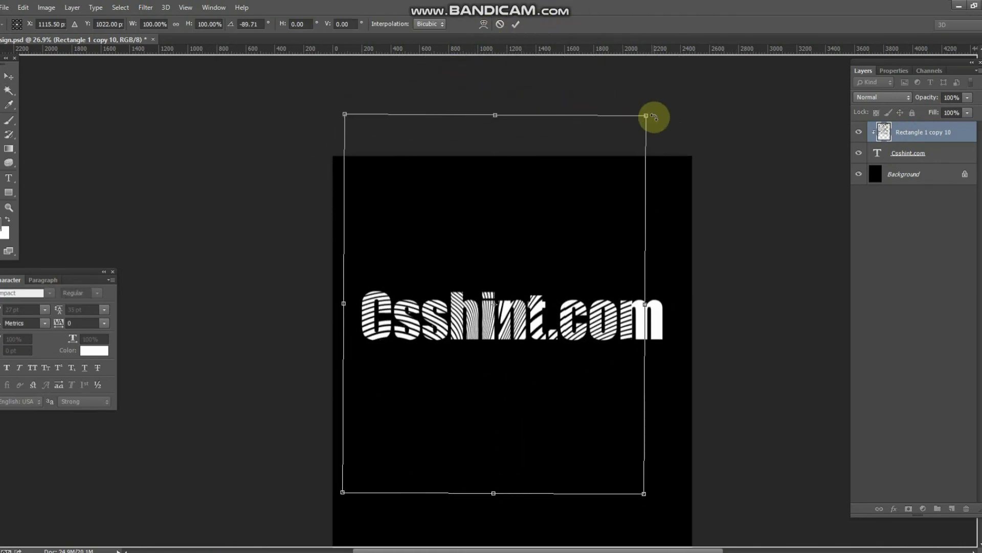
key(Return)
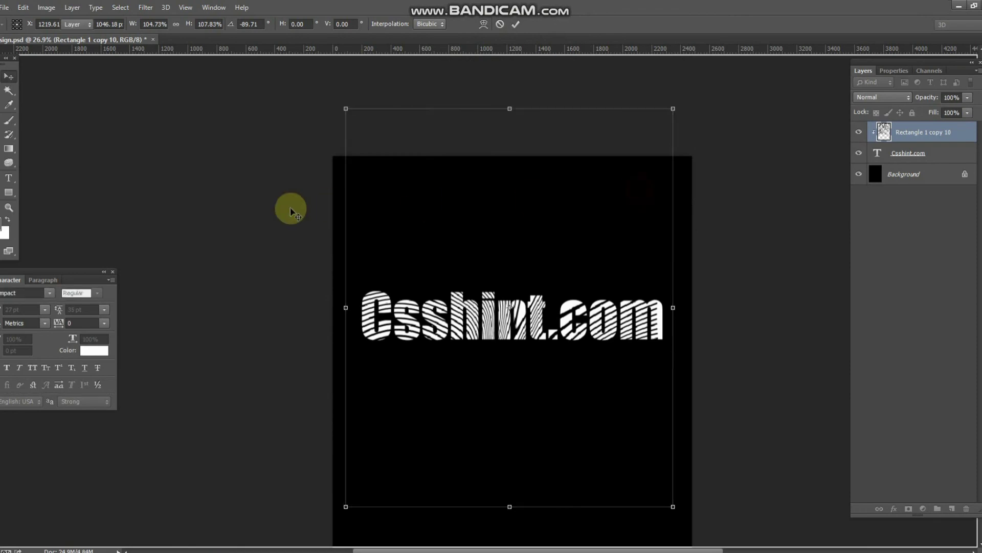
click(290, 209)
Shift the rotated stripes upward inside the Csshint.com letters
scroll(506, 291, up, 1)
scroll(512, 307, up, 4)
drag(533, 281, 522, 208)
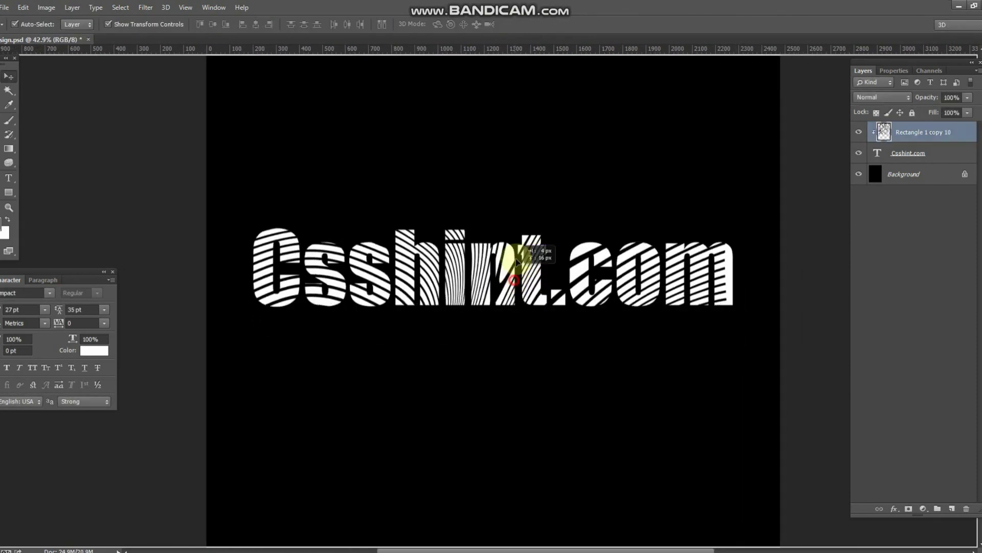